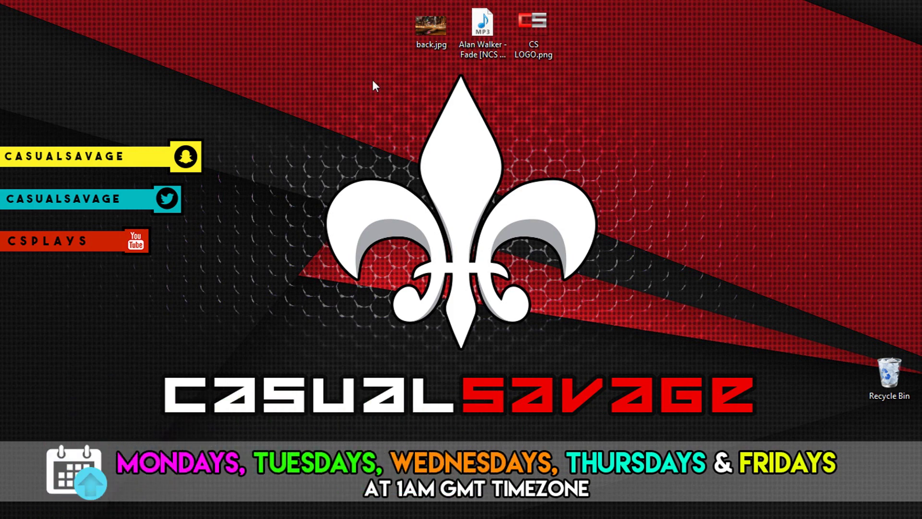
Step: Import back.jpg, CS LOGO.png and the MP3 song into the project
click(433, 27)
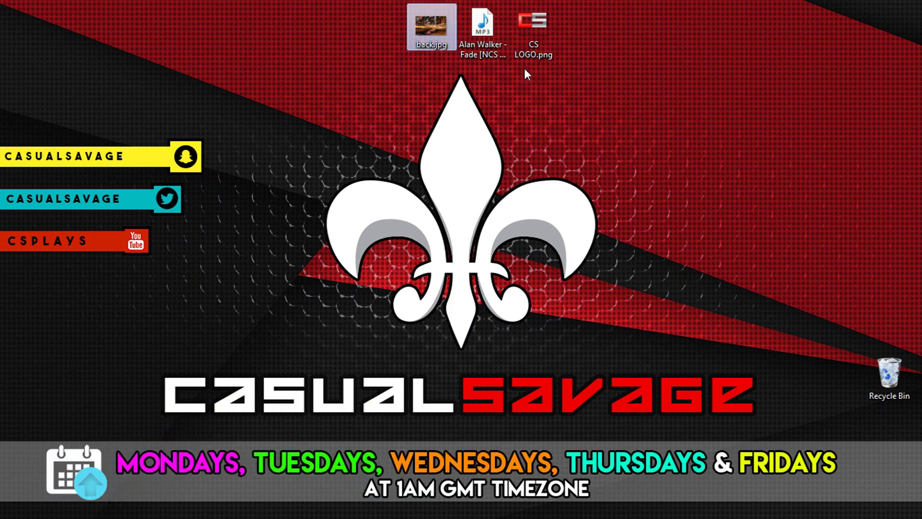
click(483, 29)
click(539, 54)
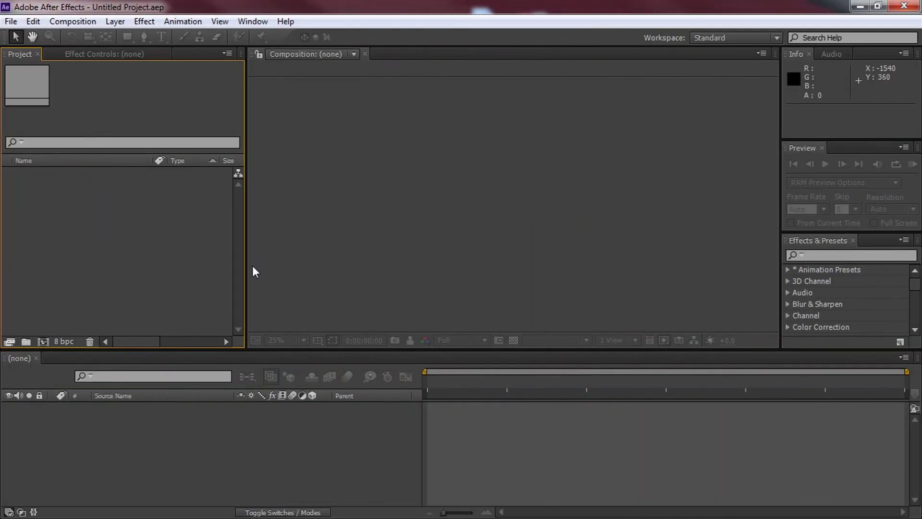
right_click(46, 234)
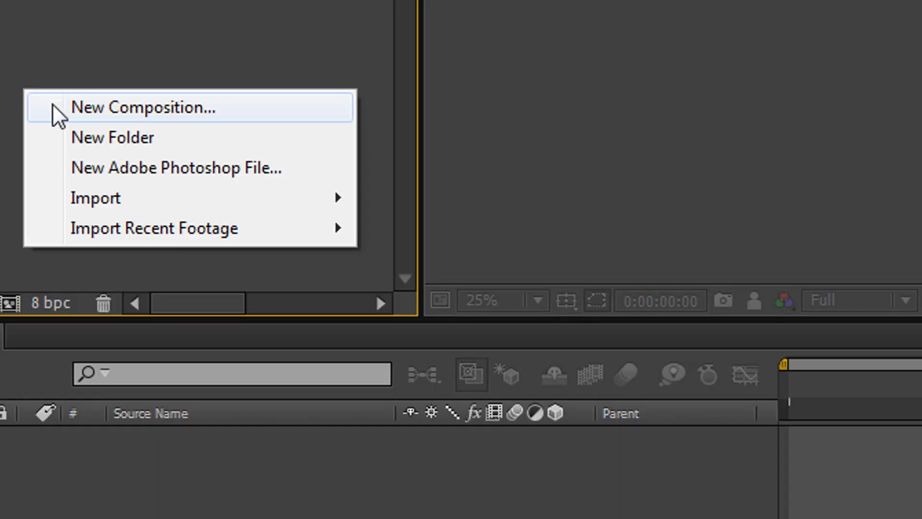
mouse_move(121, 297)
click(474, 202)
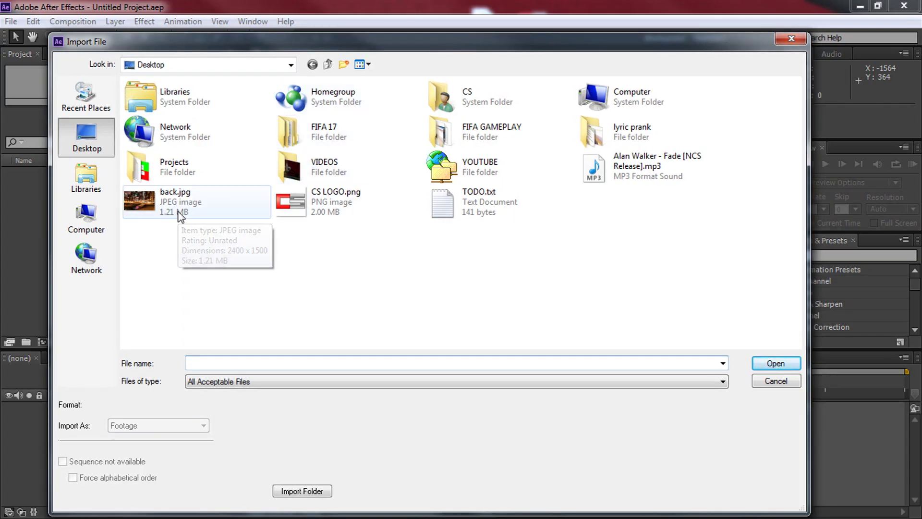
click(182, 220)
ctrl+click(341, 210)
ctrl+click(676, 172)
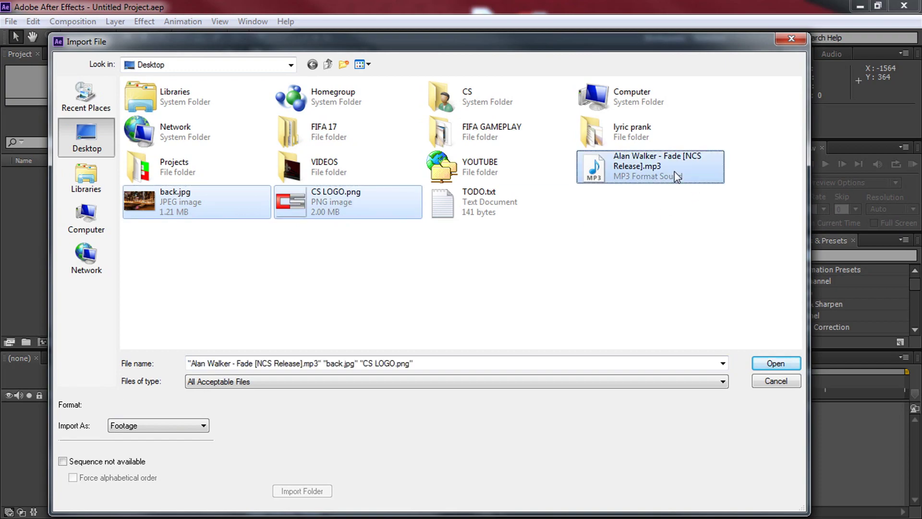
click(776, 363)
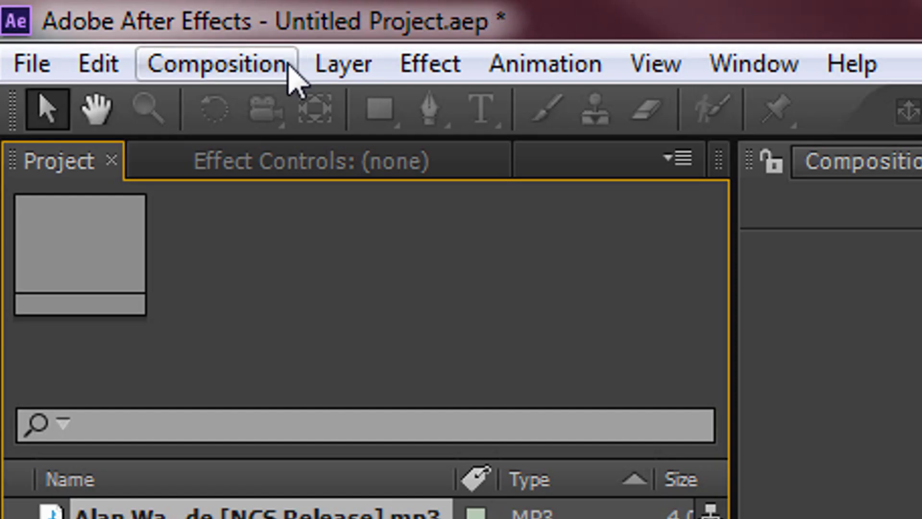
Step: Create a composition named Logo with non-drop frame timecode and Full resolution
click(290, 67)
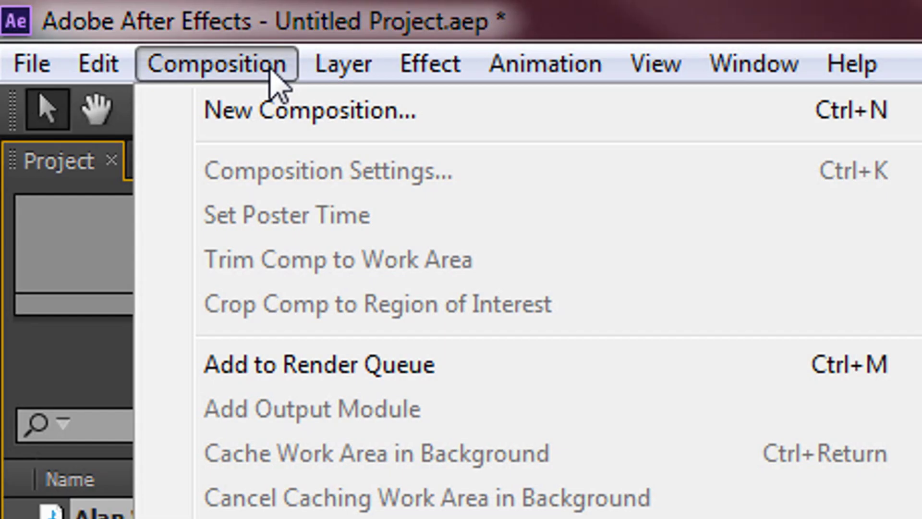
click(302, 109)
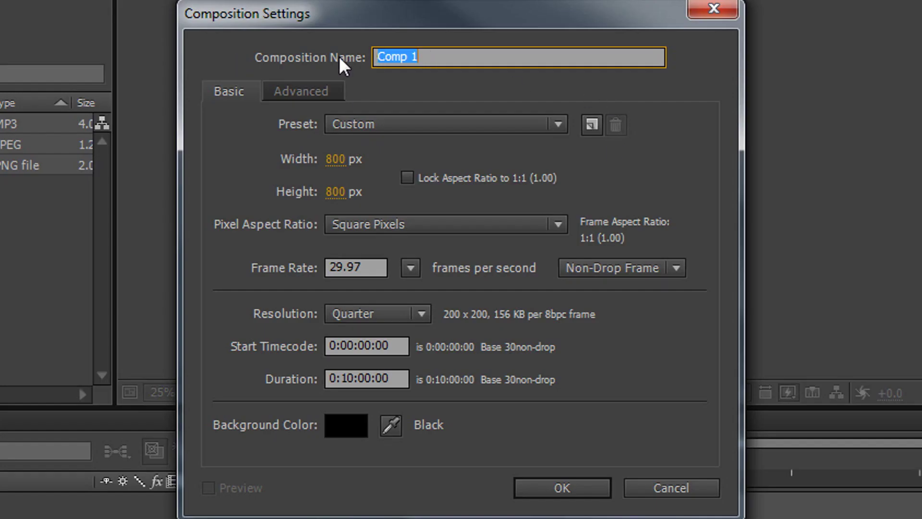
text(Logo)
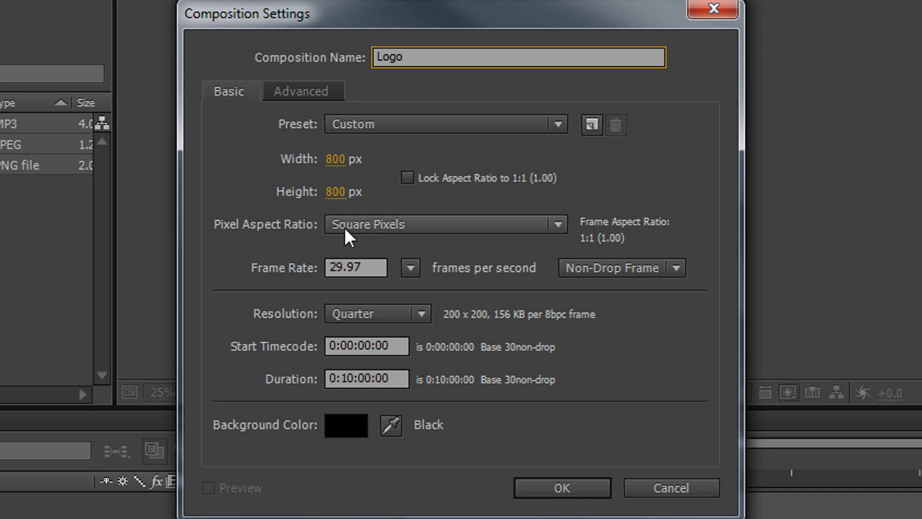
click(641, 269)
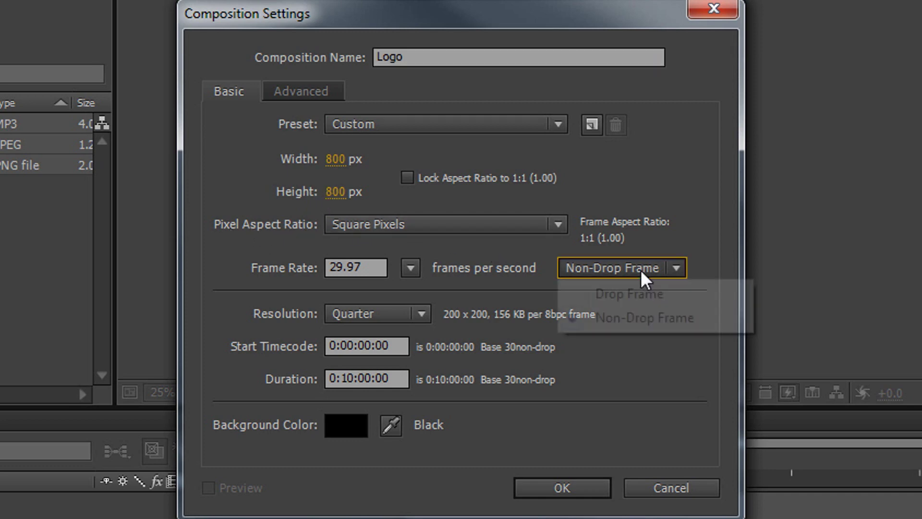
click(729, 320)
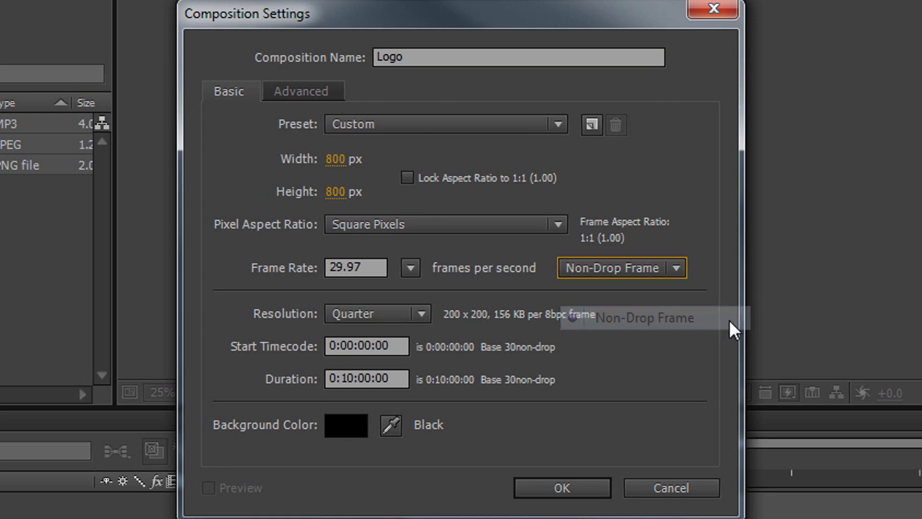
click(339, 317)
click(374, 340)
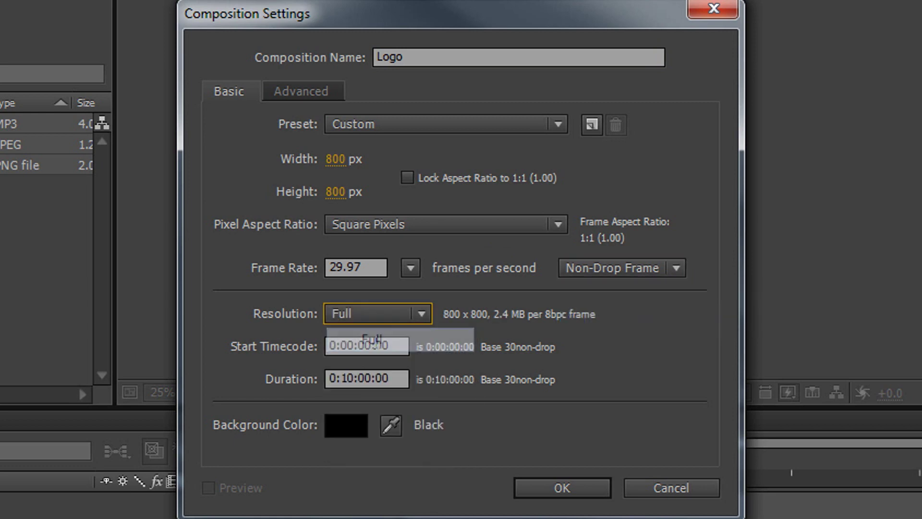
drag(347, 378, 361, 379)
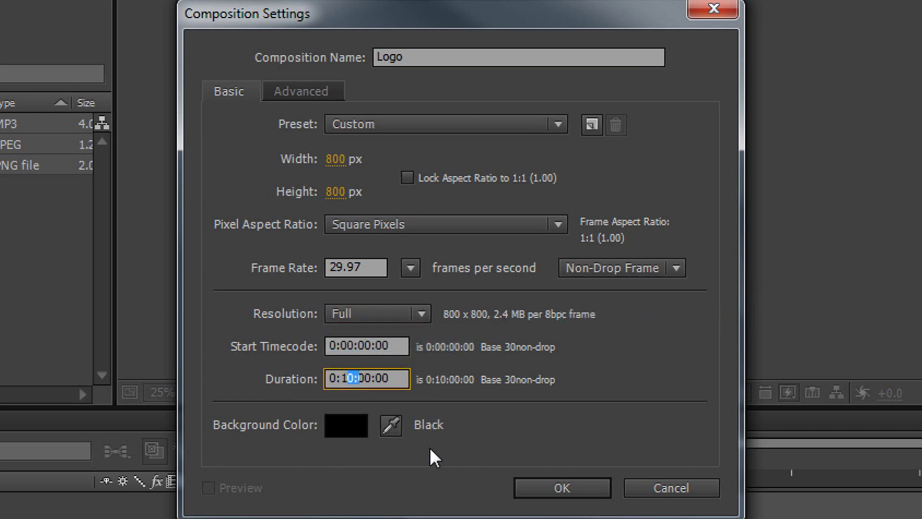
click(529, 480)
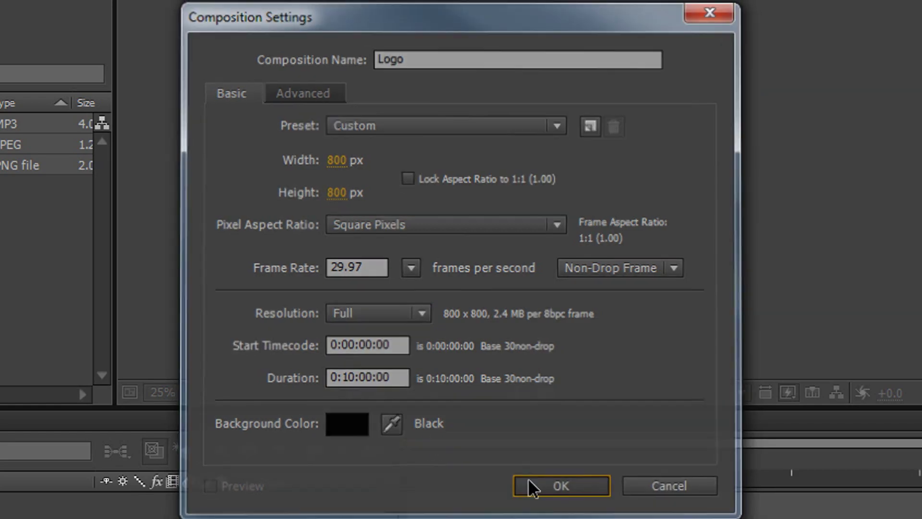
Step: Add CS LOGO.png to the Logo composition and fit it to the comp frame
drag(52, 199, 166, 417)
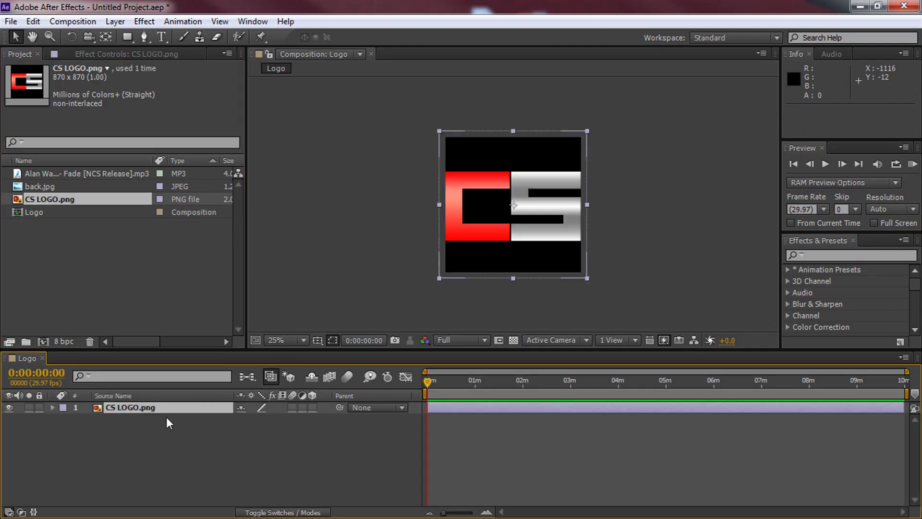
right_click(550, 240)
mouse_move(592, 146)
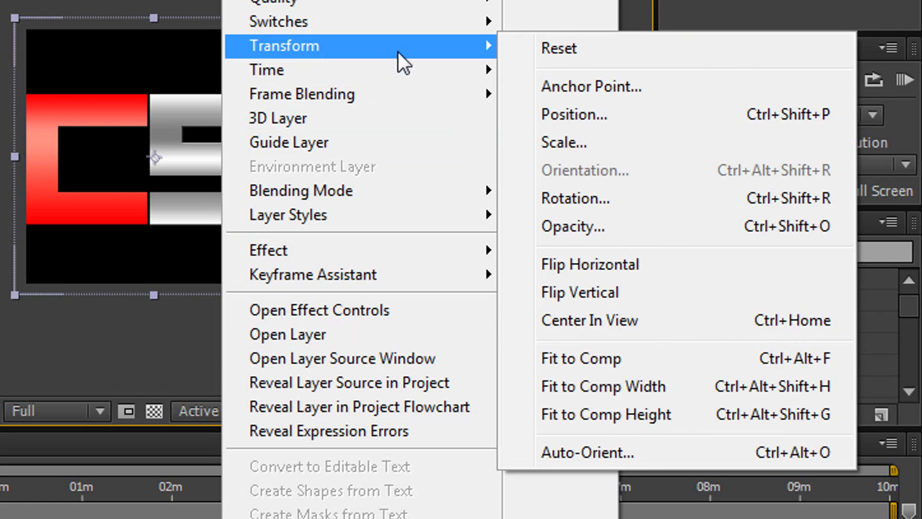
click(604, 360)
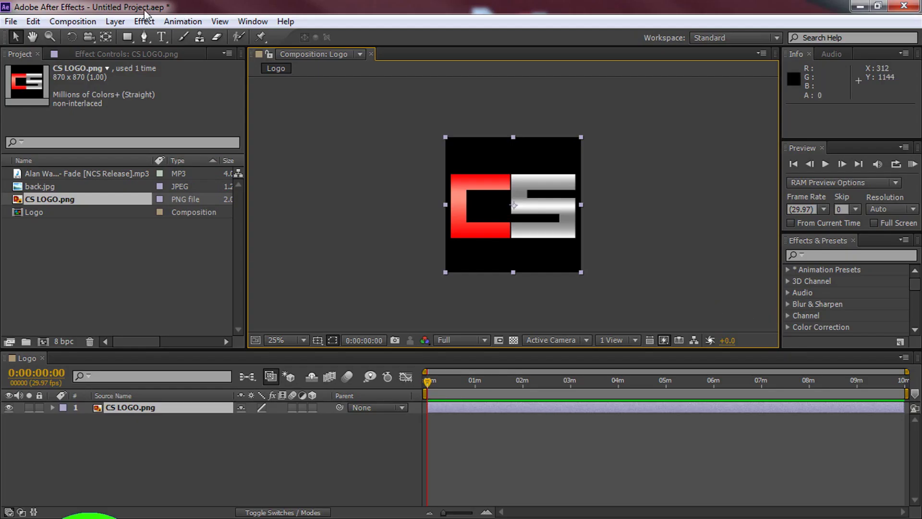
Step: Create a new composition, Comp 1, using the HDTV 1080 29.97 preset
click(84, 20)
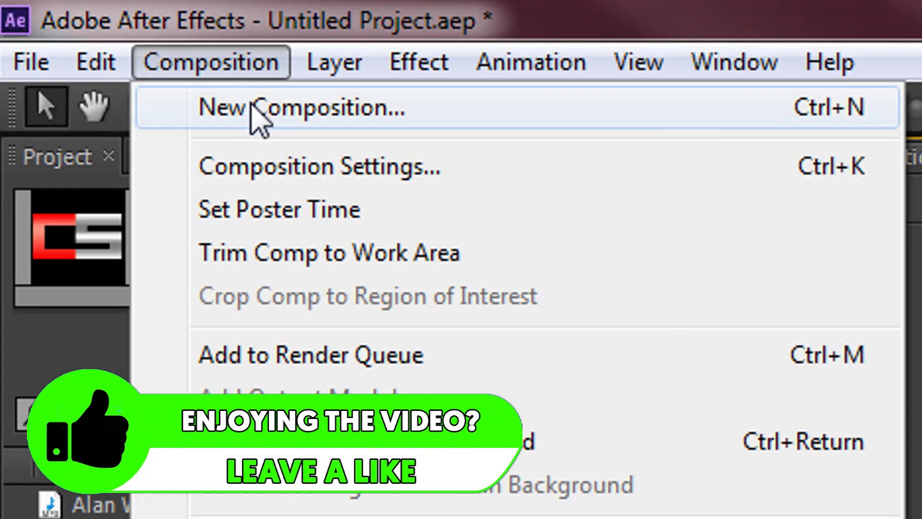
click(251, 111)
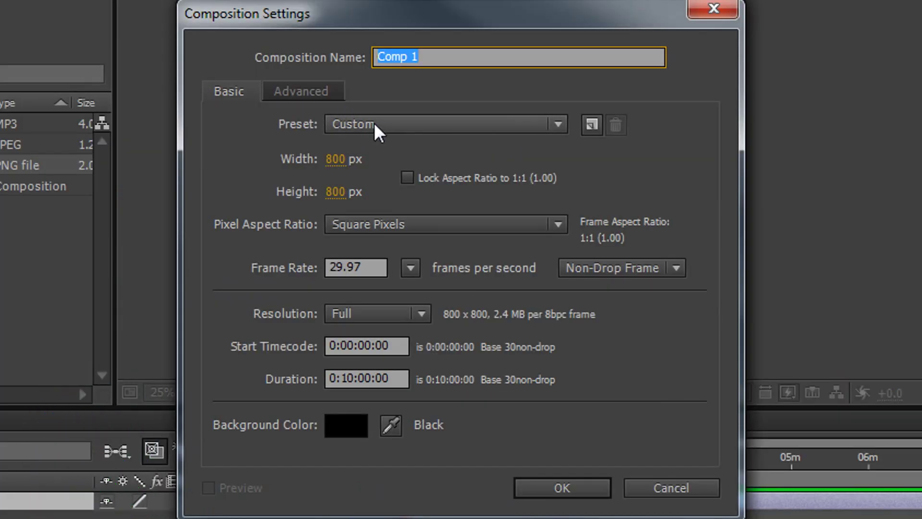
click(419, 133)
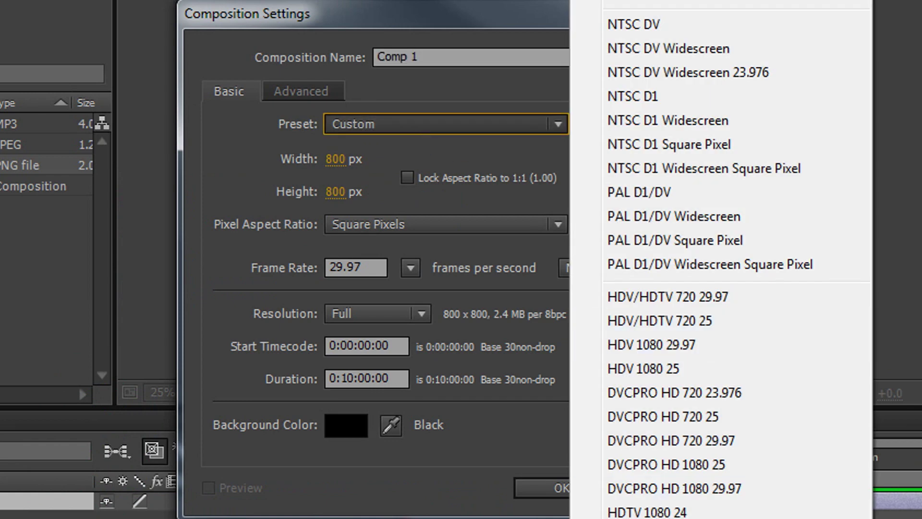
click(663, 517)
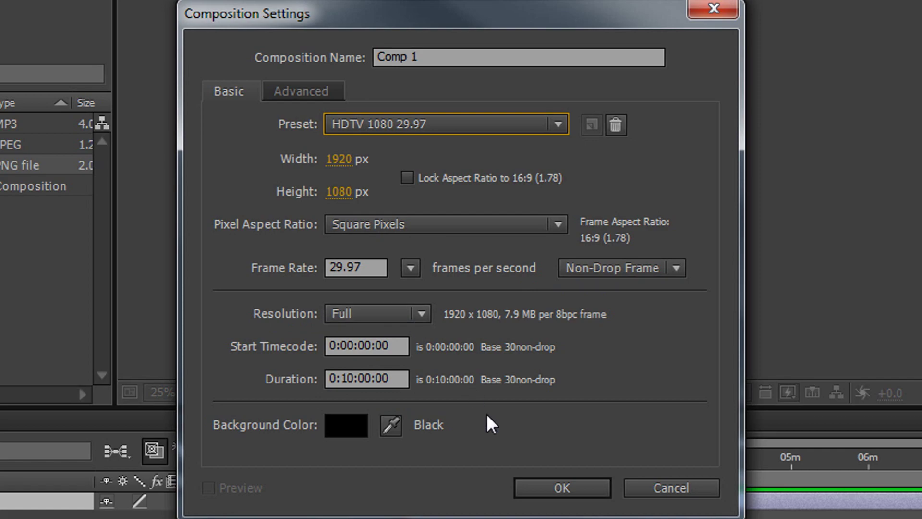
click(562, 488)
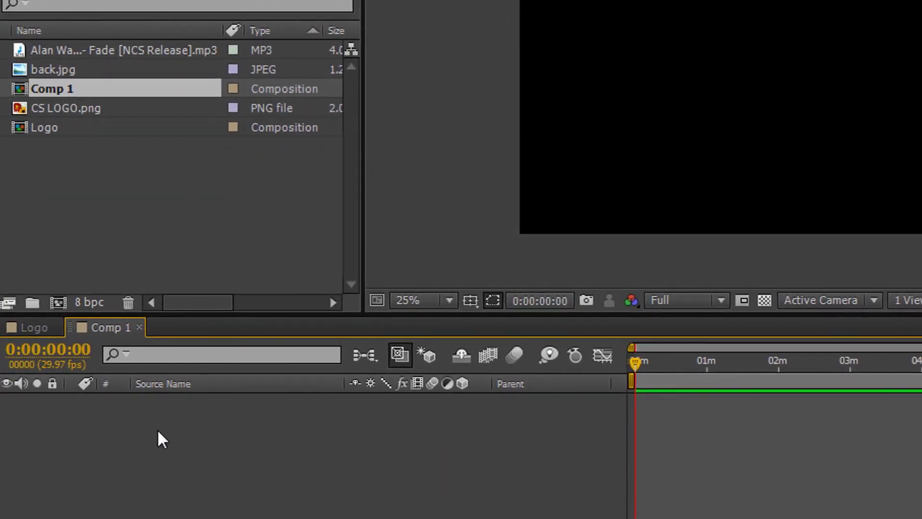
Step: Add a new solid layer named Circle to Comp 1
right_click(161, 438)
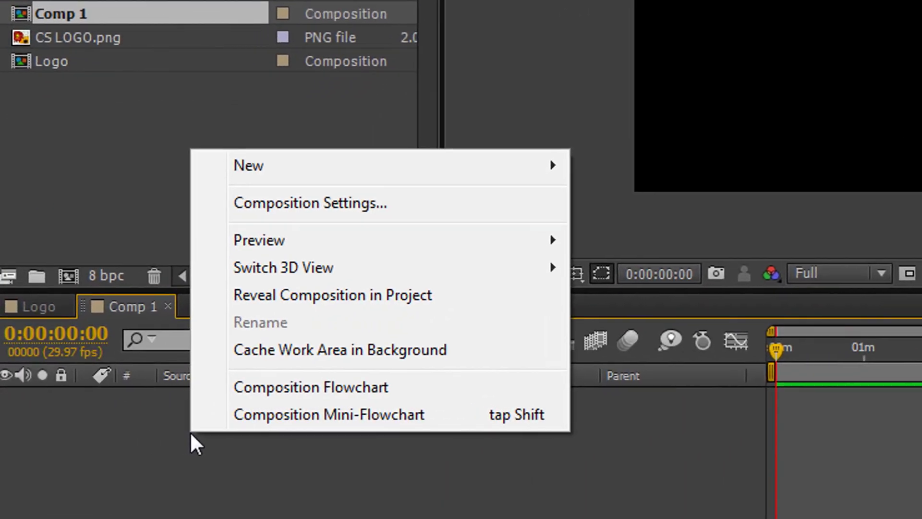
mouse_move(274, 217)
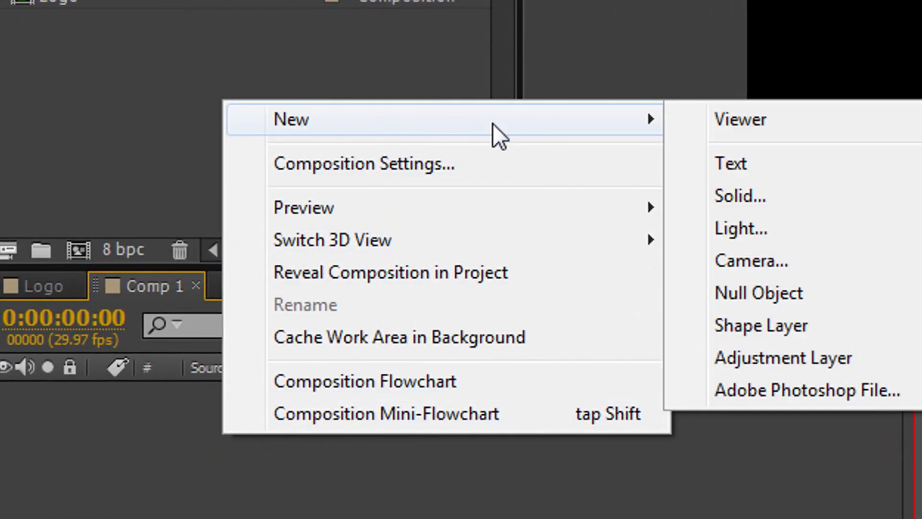
click(827, 204)
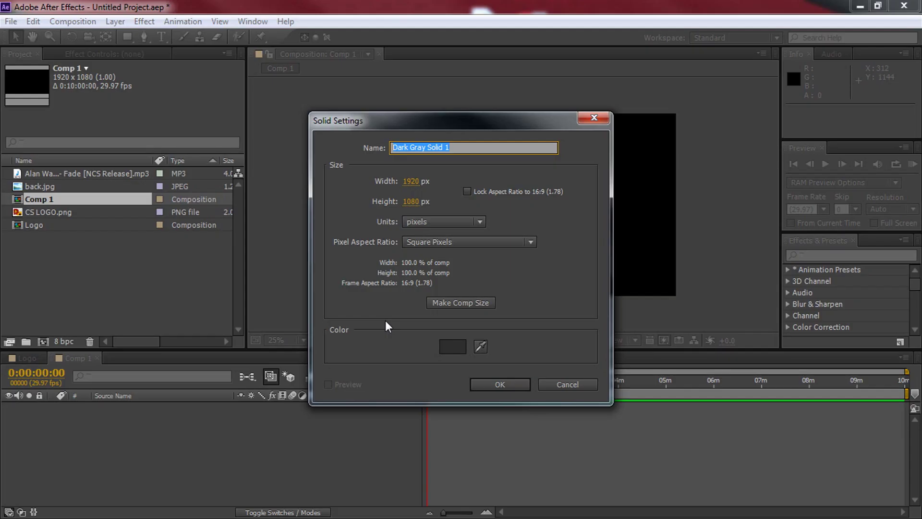
text(C)
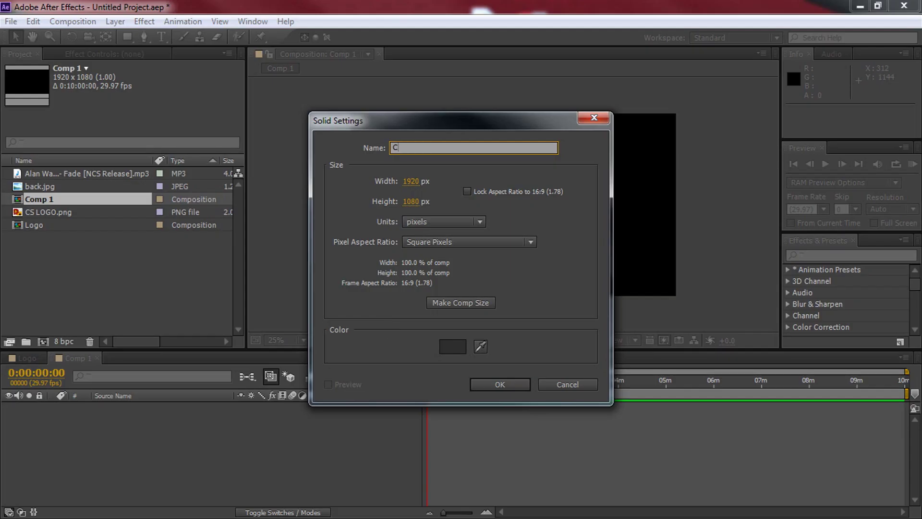
text(ircle)
click(500, 387)
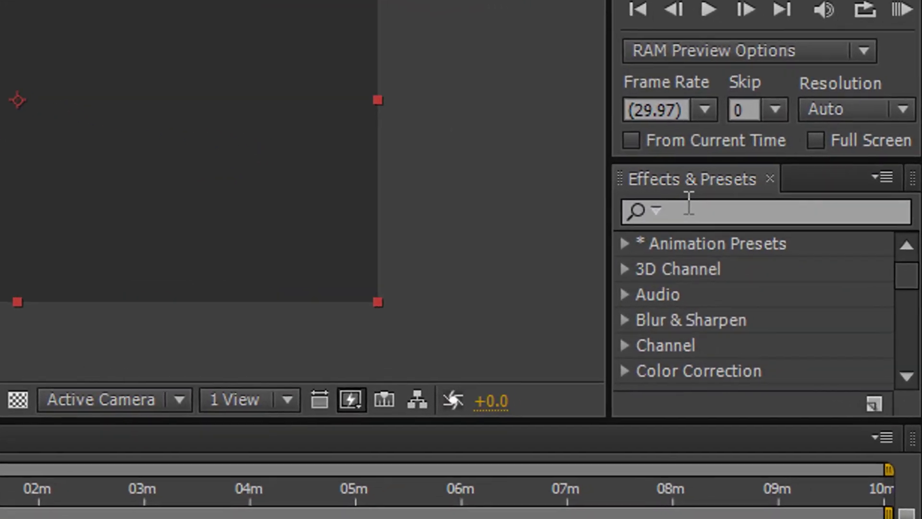
Step: Add the Generate > Circle effect and set its Radius to 275
click(771, 235)
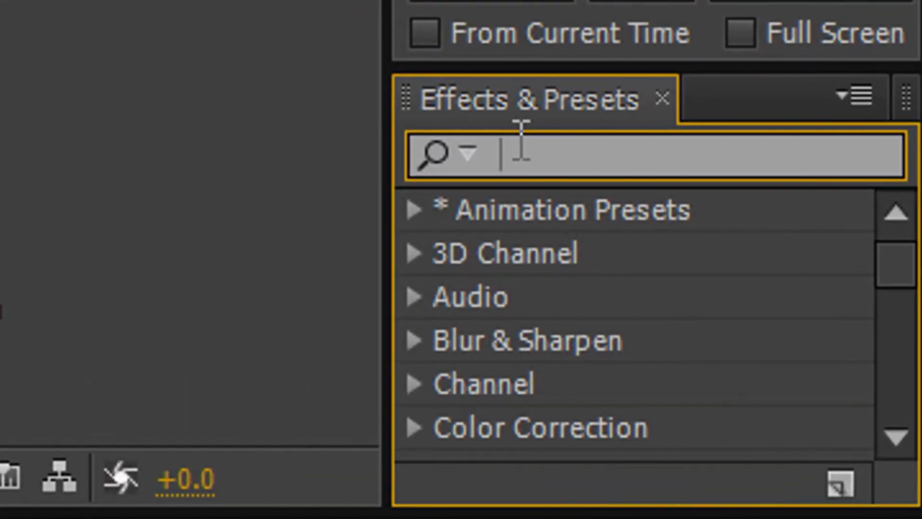
text(circle)
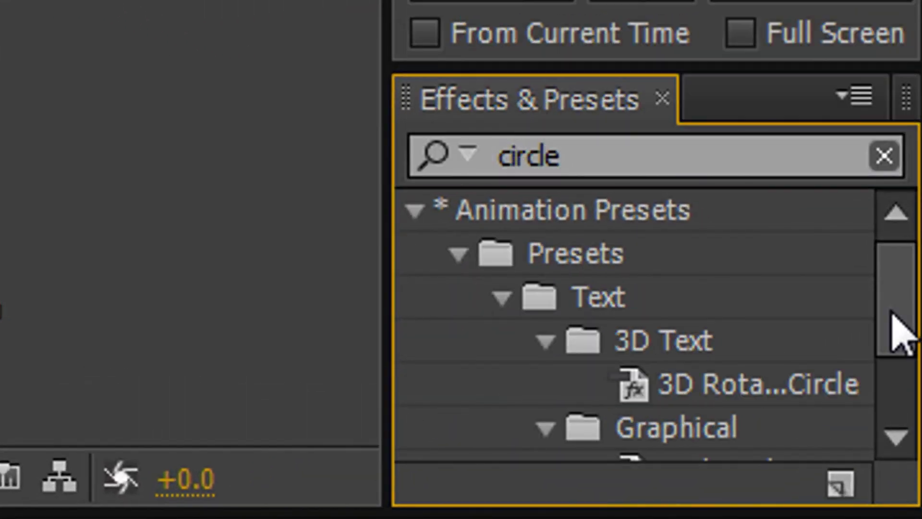
drag(890, 330, 891, 401)
click(557, 440)
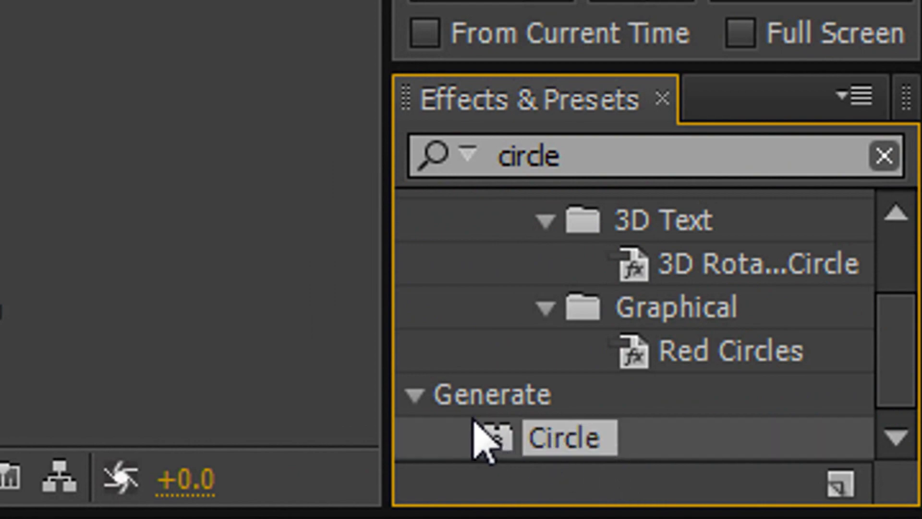
drag(581, 413, 255, 394)
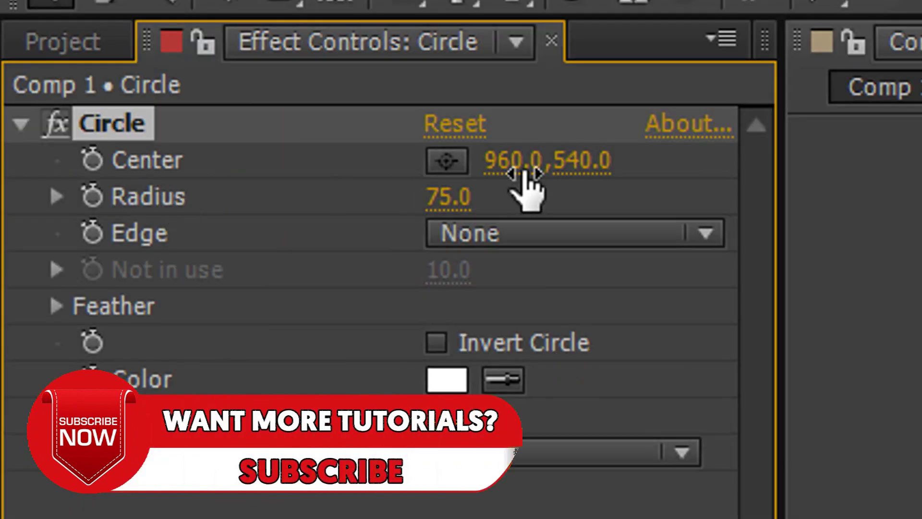
click(449, 197)
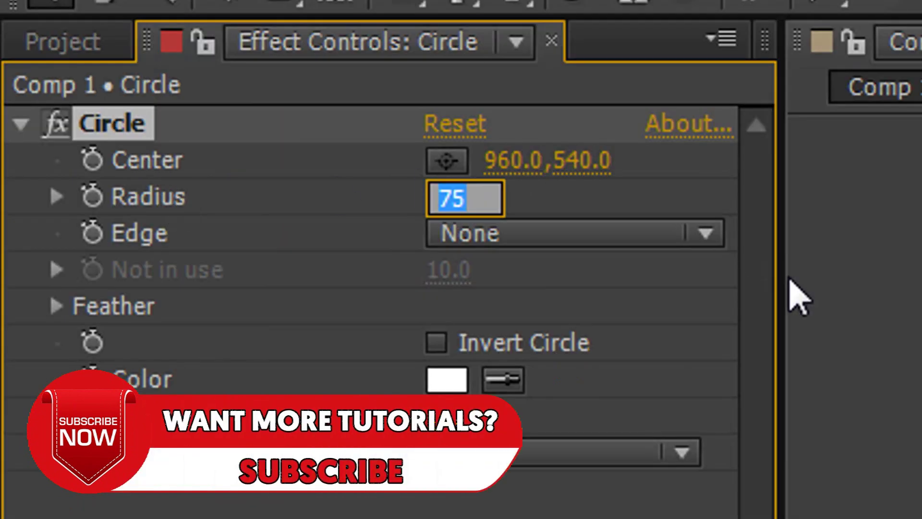
text(27)
key(Return)
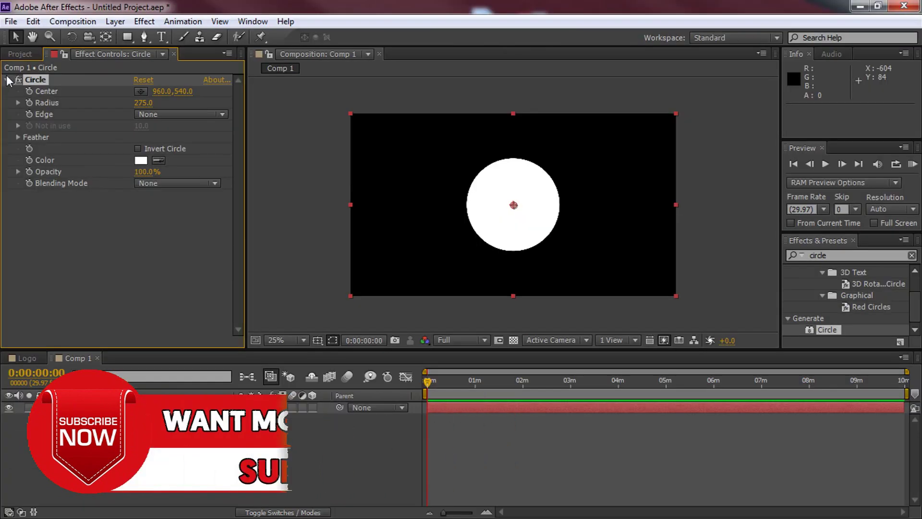
Step: Apply Stylize > Glow to the Circle layer, Composite Original On Top, Glow Operation None
click(846, 255)
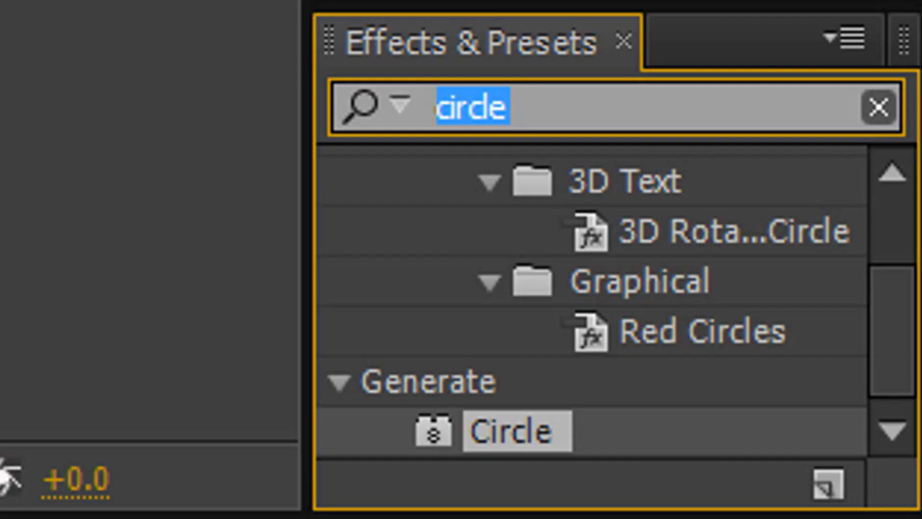
text(glow)
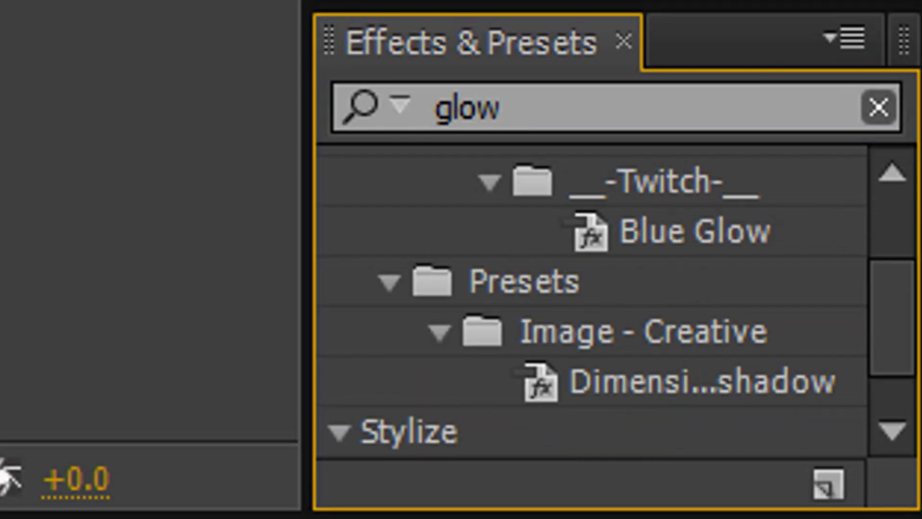
drag(898, 341, 897, 372)
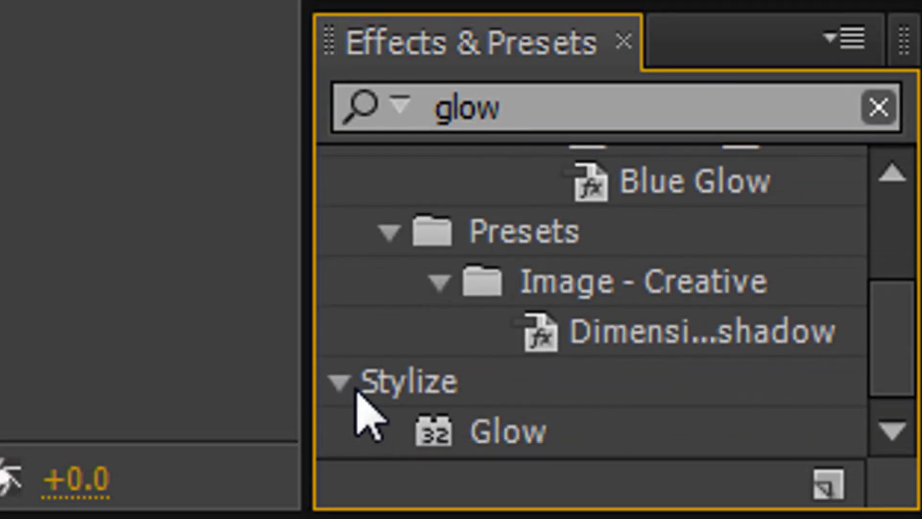
drag(485, 449, 547, 239)
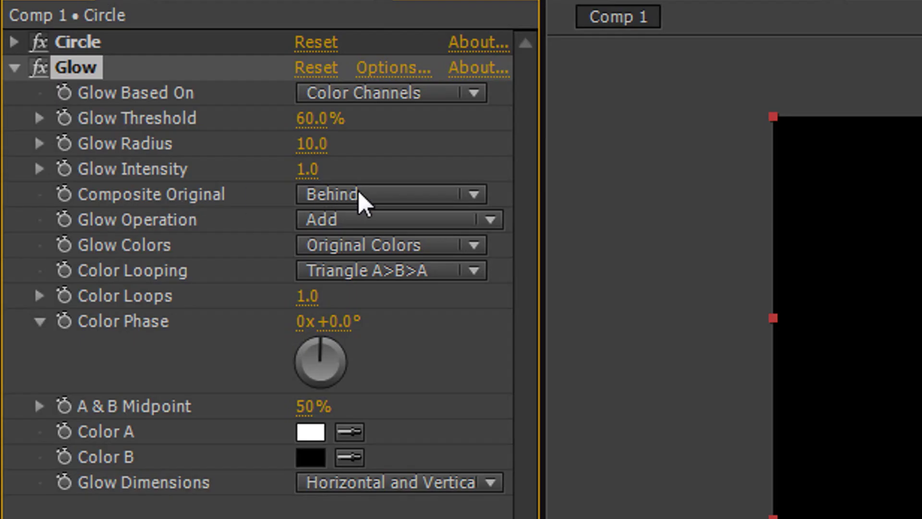
click(164, 151)
click(397, 230)
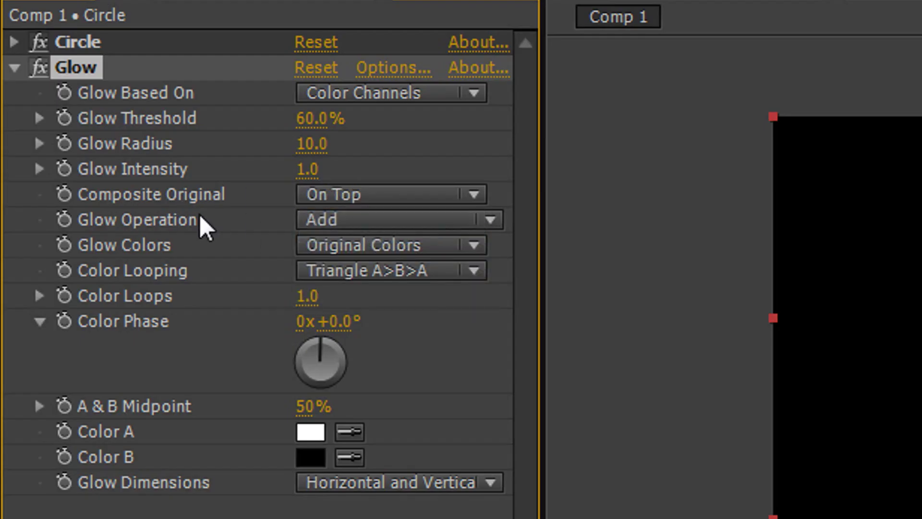
click(404, 226)
click(445, 204)
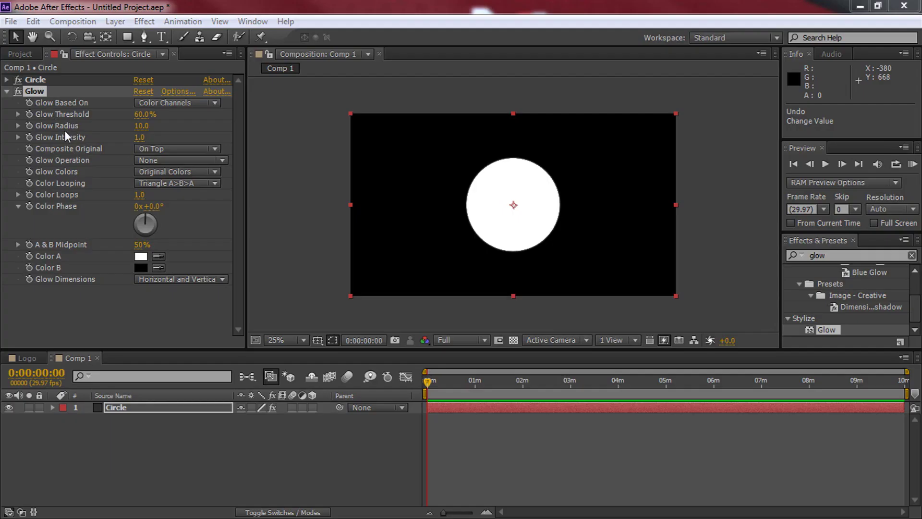
click(6, 91)
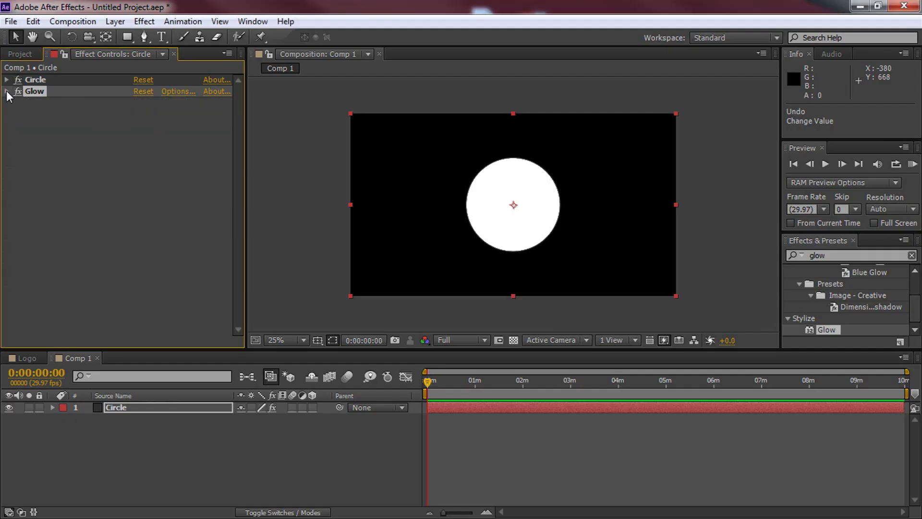
Step: Create a new solid layer named White in Comp 1
right_click(110, 432)
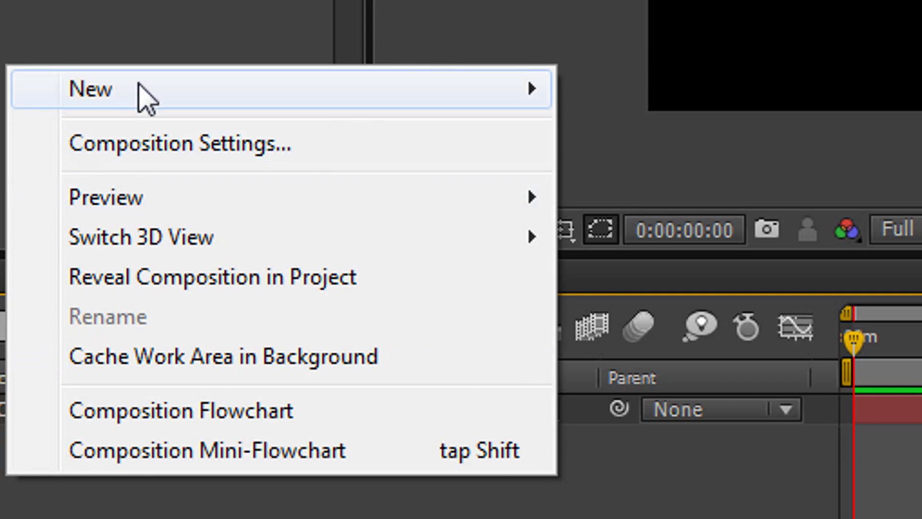
mouse_move(144, 98)
click(690, 192)
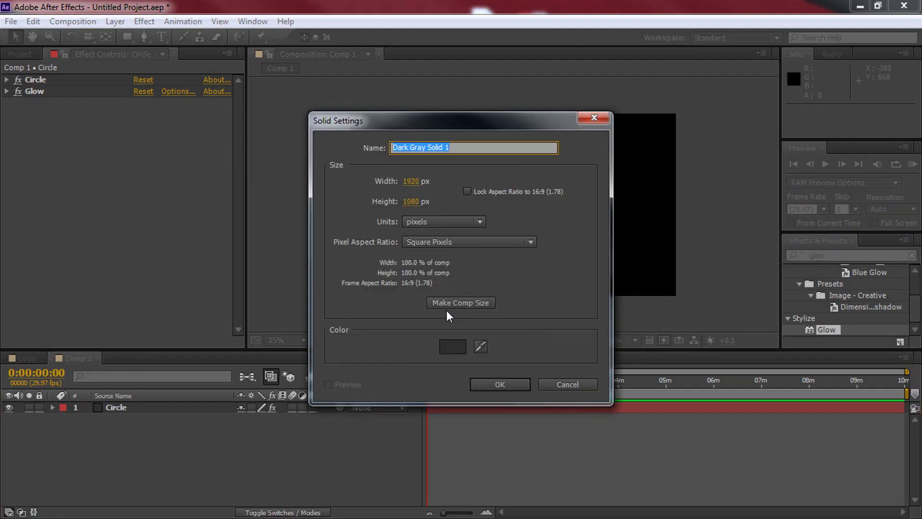
text(White)
click(500, 384)
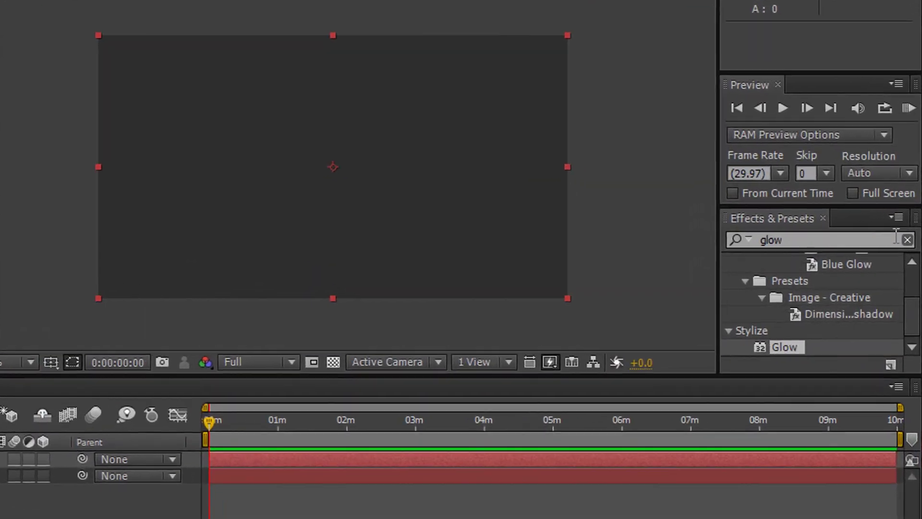
Step: Apply Audio Spectrum to White with Start Point X 0 and End Point X 1920
click(910, 256)
click(815, 222)
text(A)
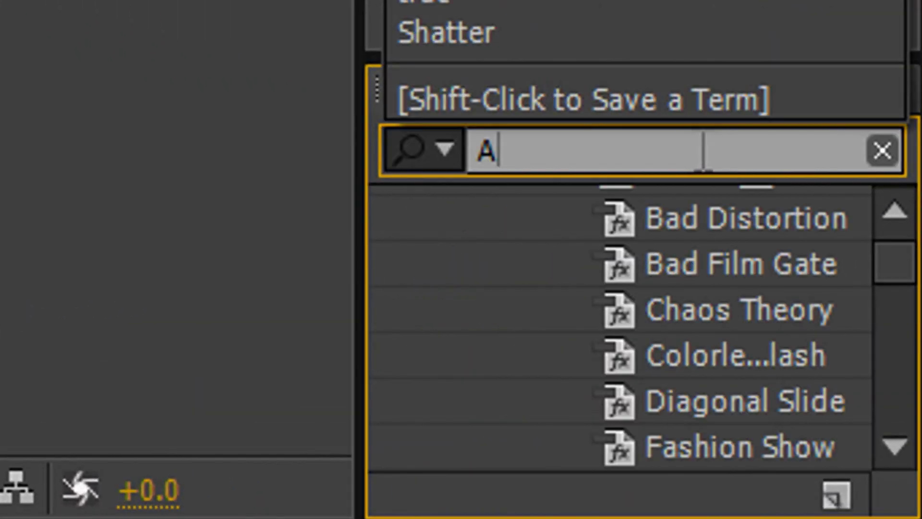
text(udio)
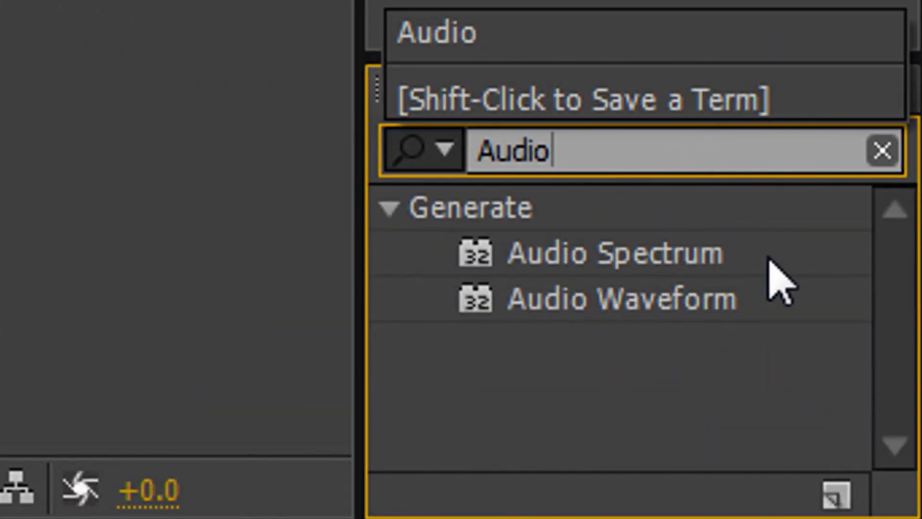
click(666, 252)
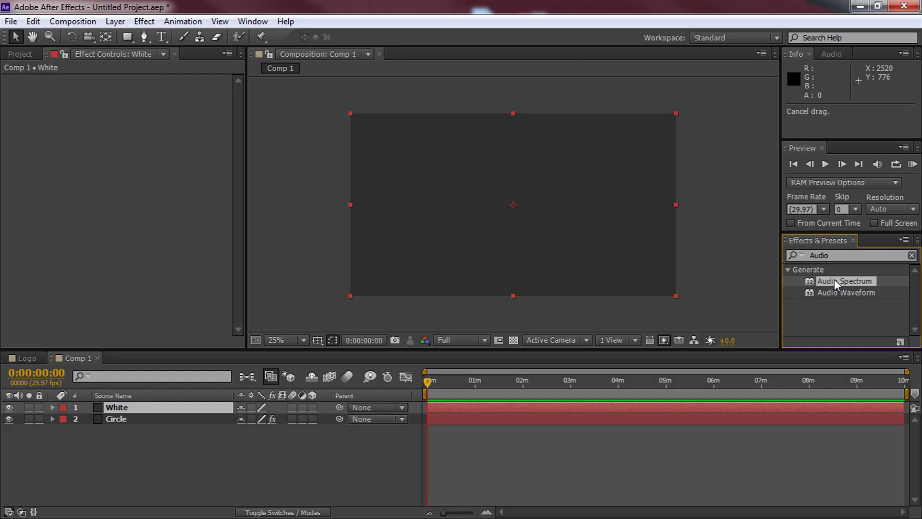
drag(836, 285, 154, 405)
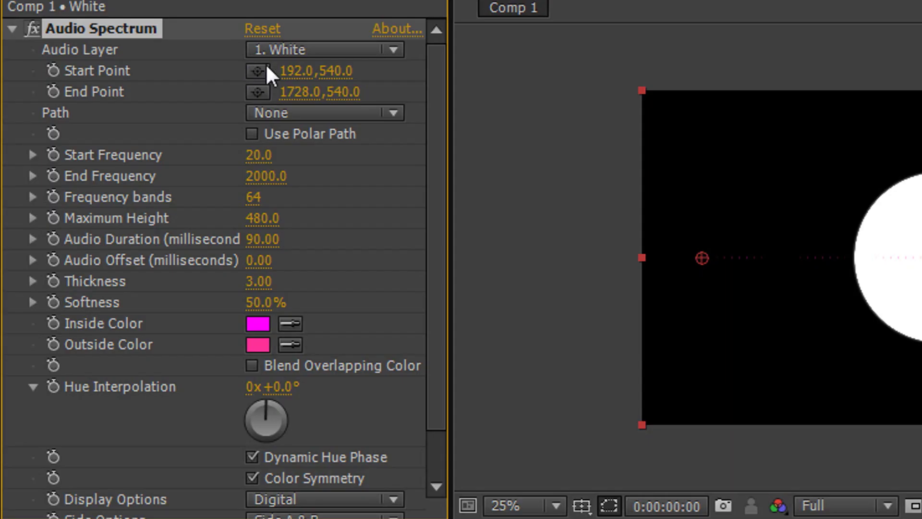
click(294, 71)
text(0)
key(Return)
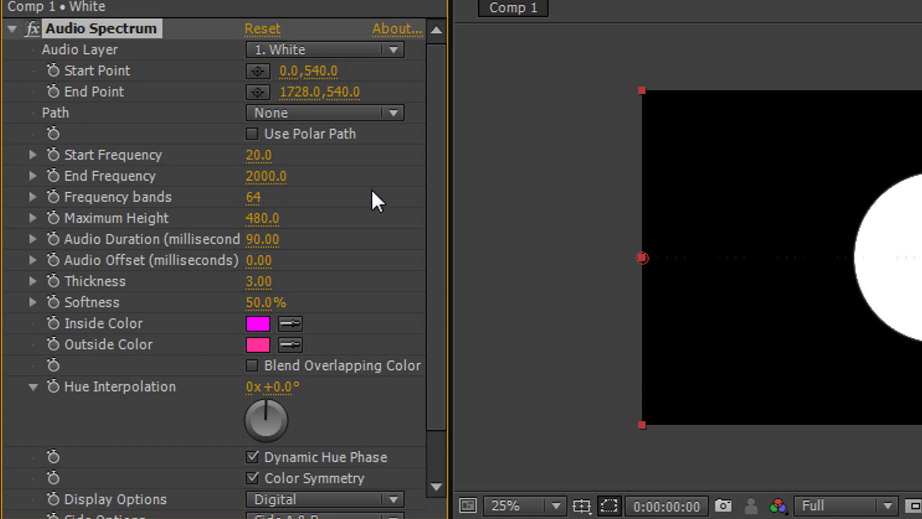
click(294, 93)
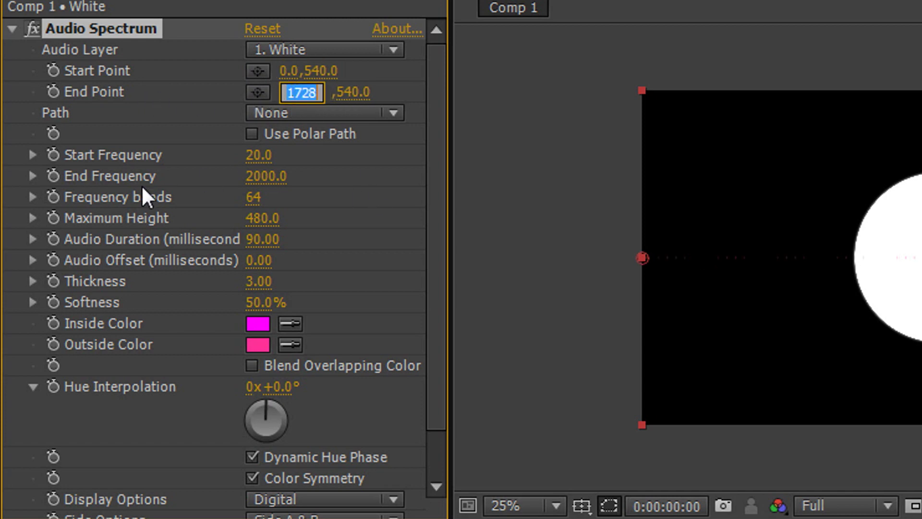
text(1920)
key(Return)
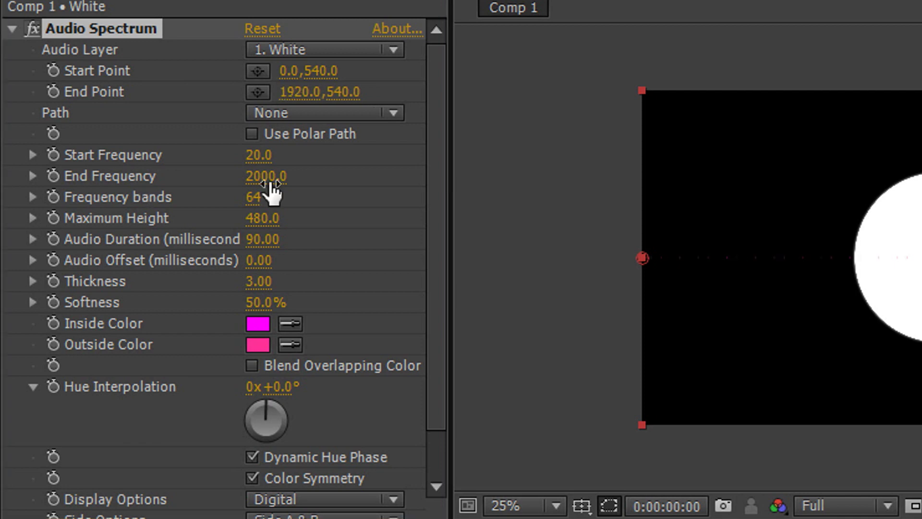
Step: Set End Frequency 250, 2000 bands, Maximum Height 700 and Audio Duration 170
click(267, 177)
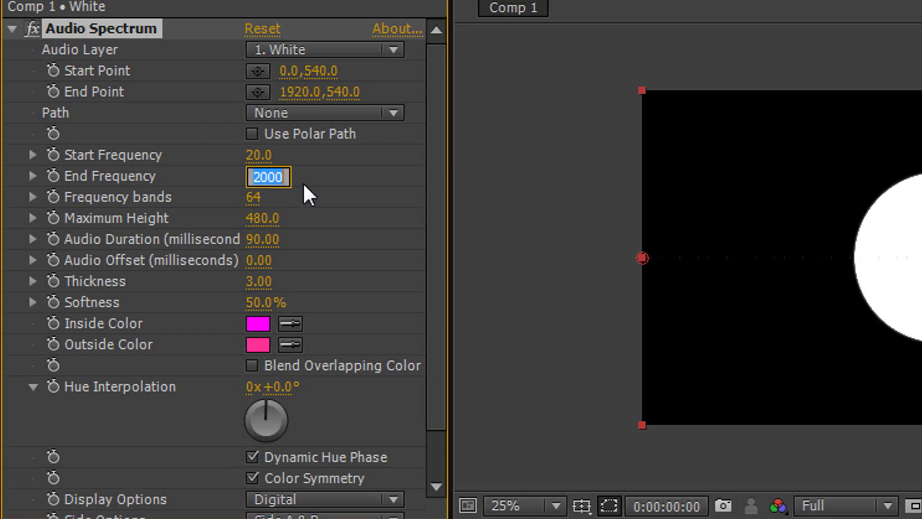
text(250)
key(Return)
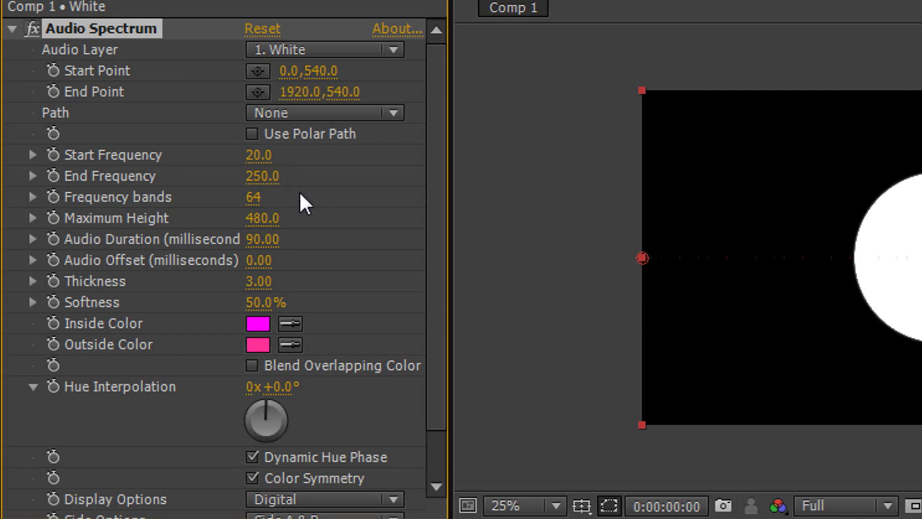
click(258, 200)
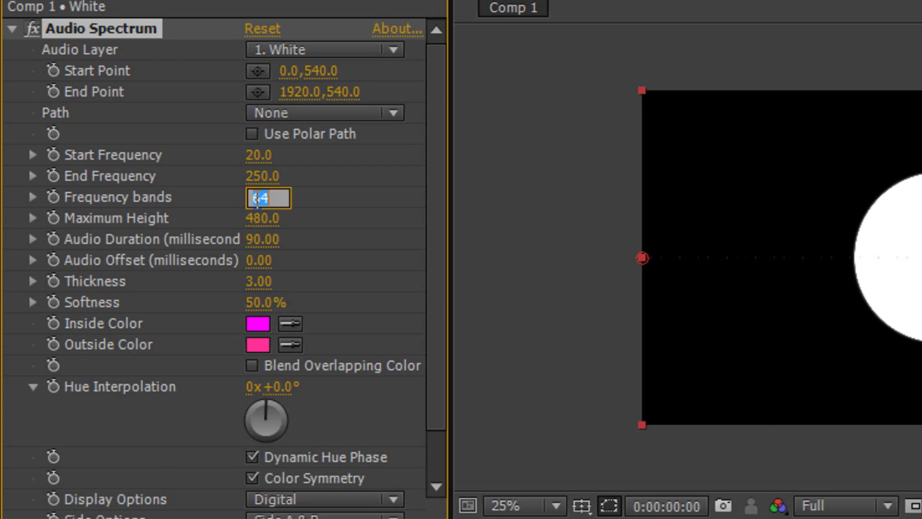
key(Return)
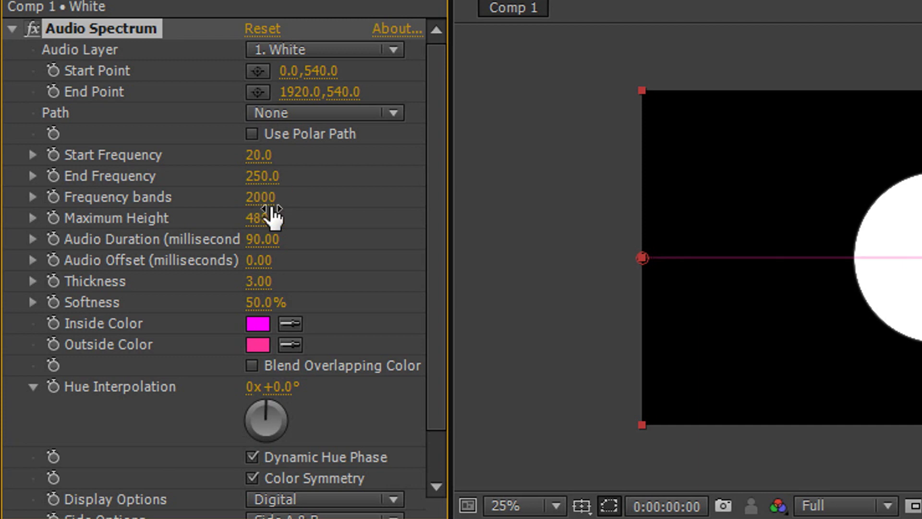
click(269, 219)
text(700)
key(Return)
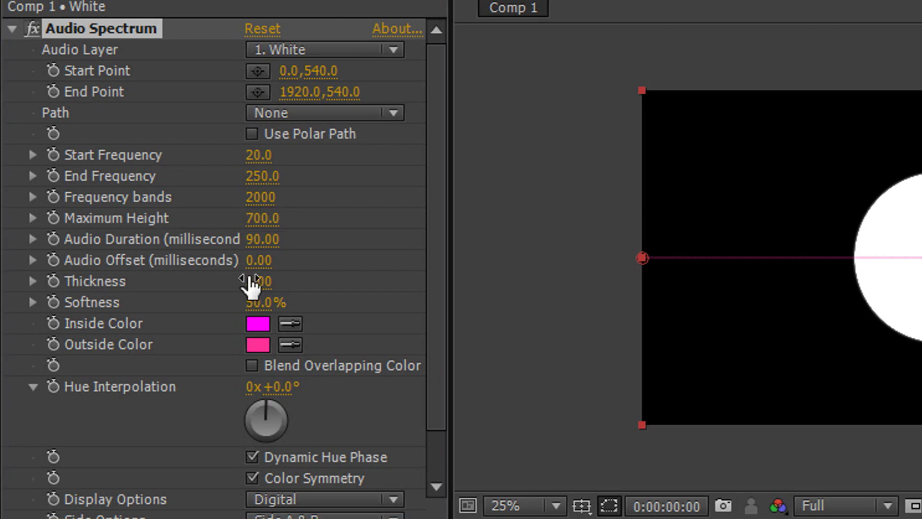
click(266, 244)
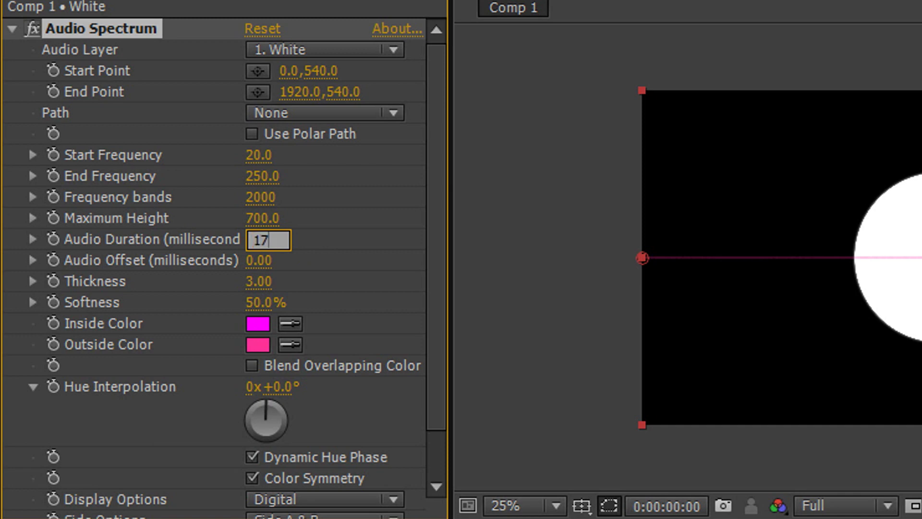
text(170)
key(Return)
Step: Make both the spectrum's Inside and Outside Color white
click(257, 323)
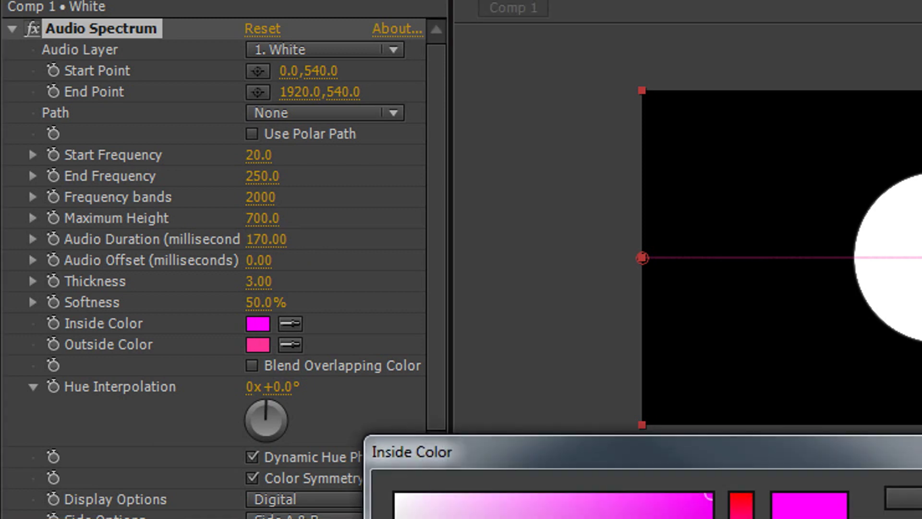
click(906, 500)
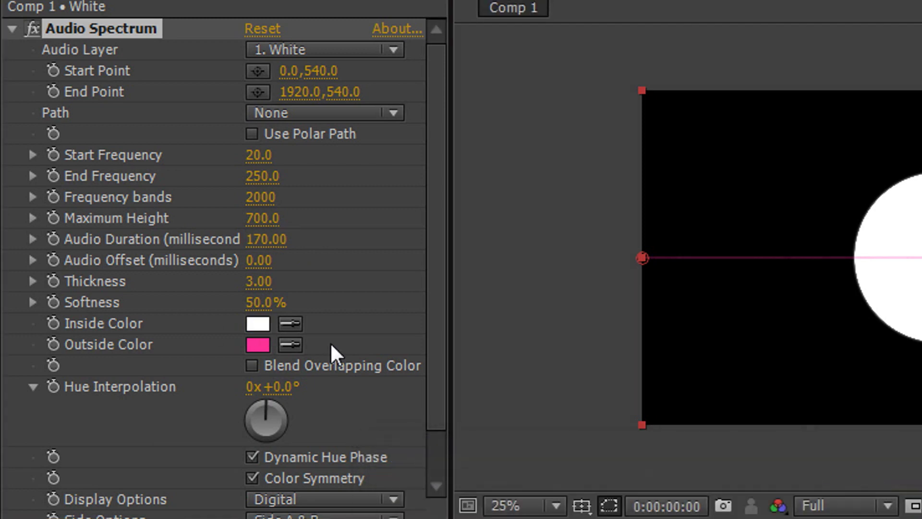
click(290, 345)
click(257, 323)
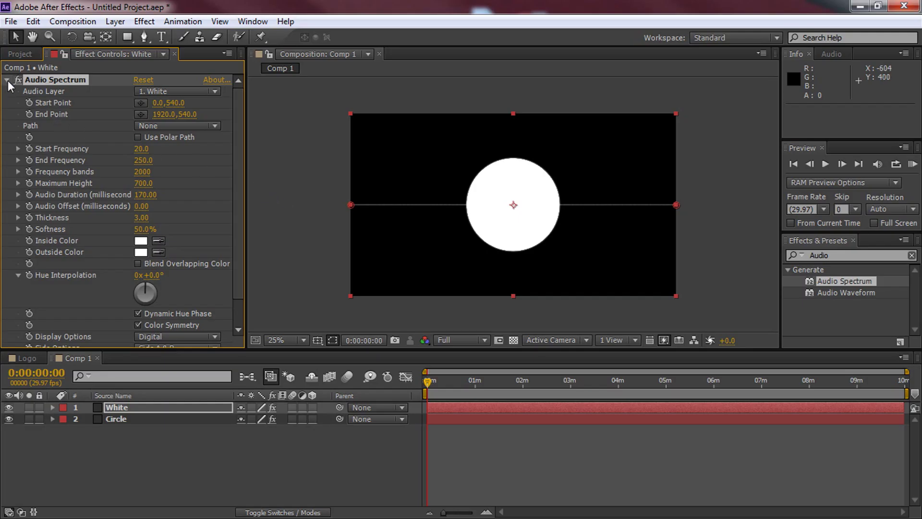
Step: Hide the Circle layer and apply Polar Coordinates to the White layer
click(7, 80)
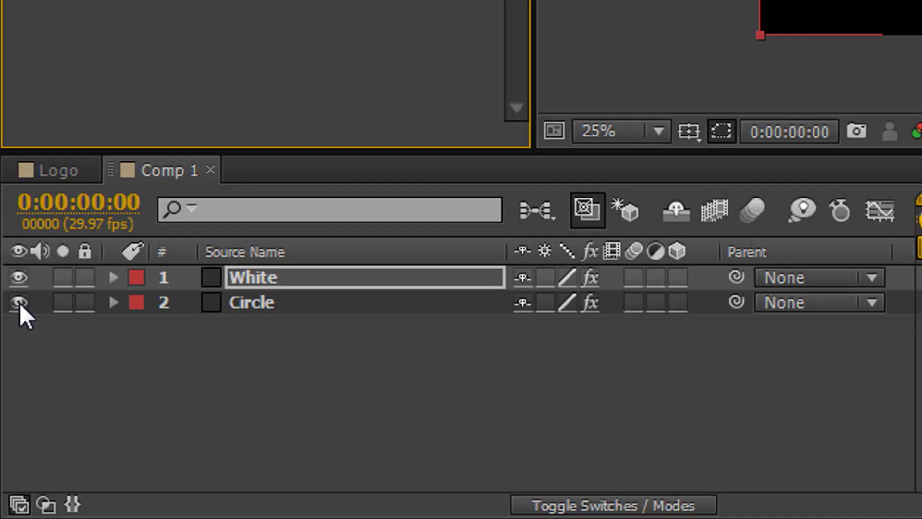
click(19, 303)
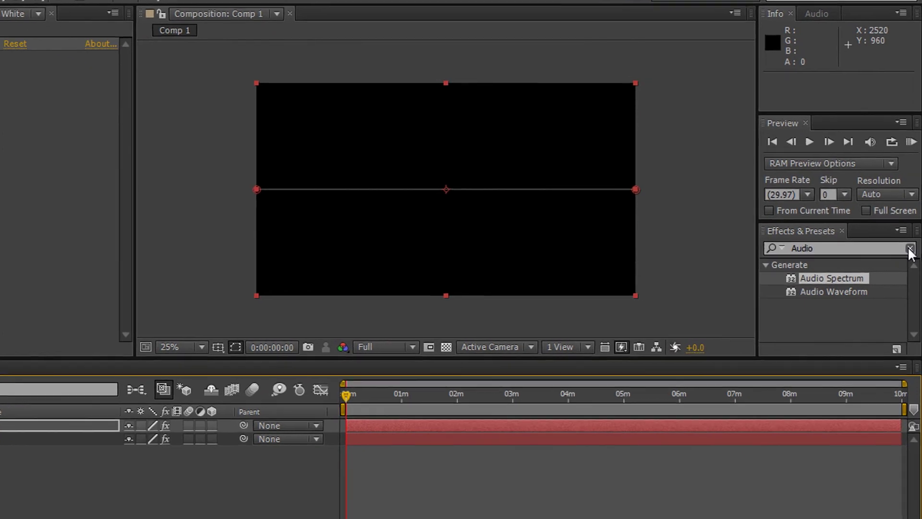
click(912, 255)
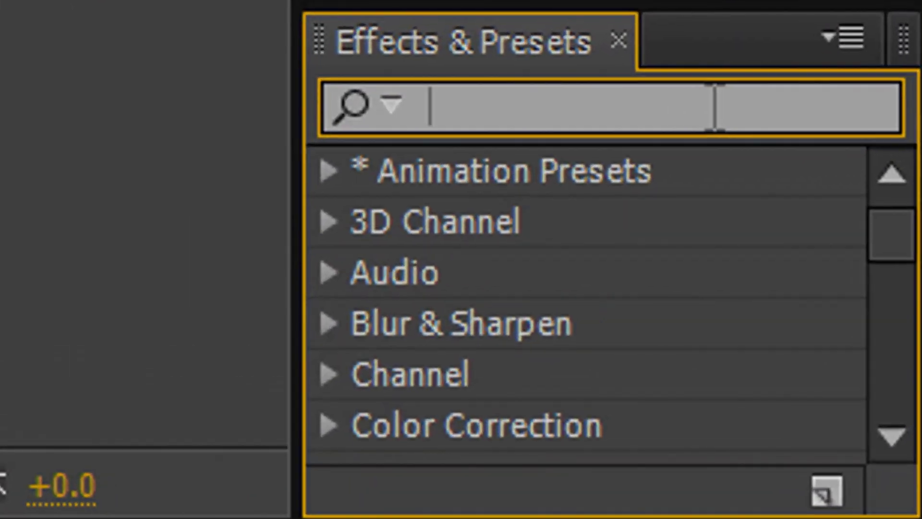
text(polar)
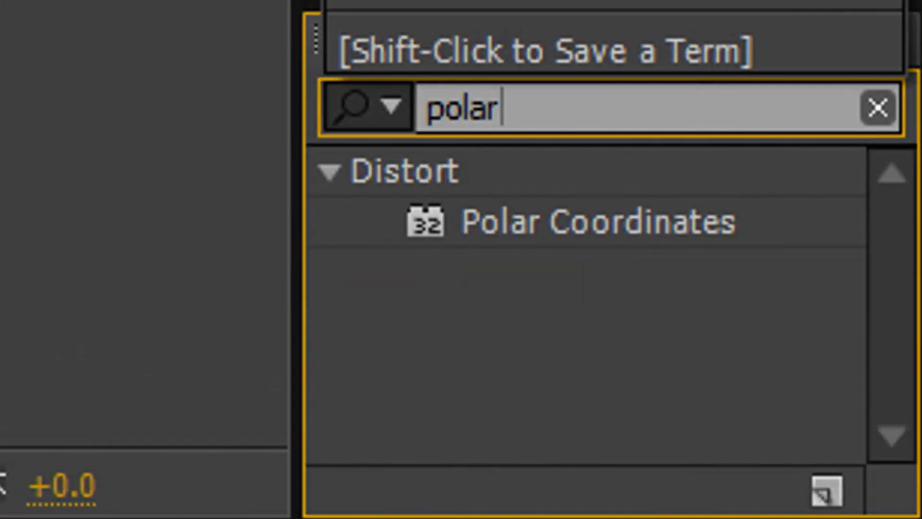
drag(659, 226, 0, 518)
drag(154, 412, 158, 404)
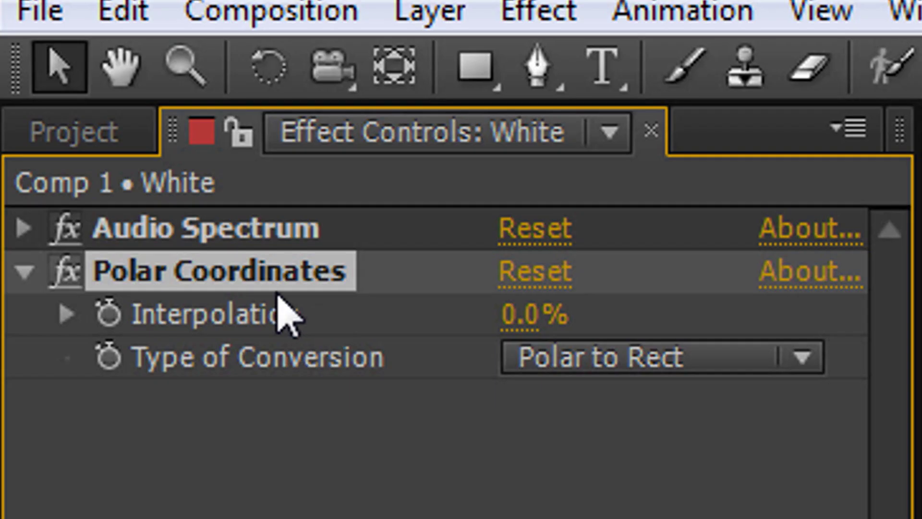
Step: Set Polar Coordinates Interpolation to 100% and Type of Conversion to Rect to Polar
click(521, 317)
text(100)
key(Return)
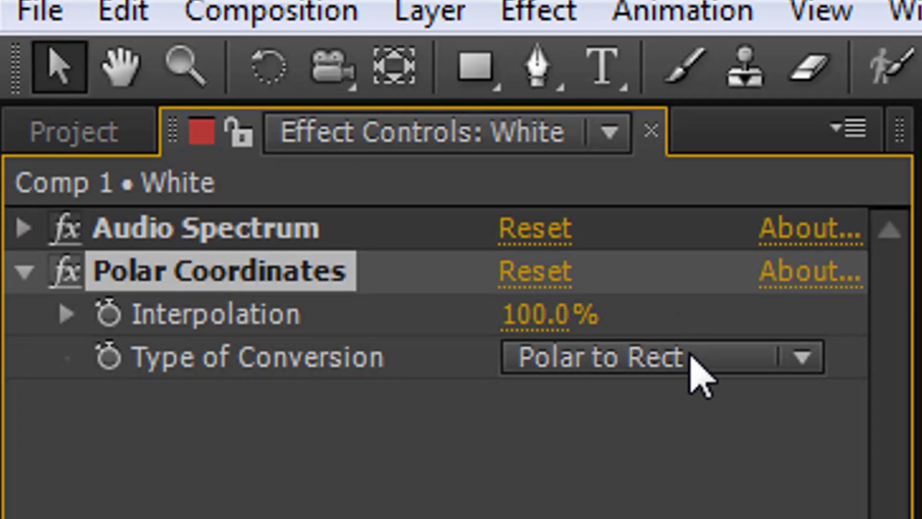
click(164, 113)
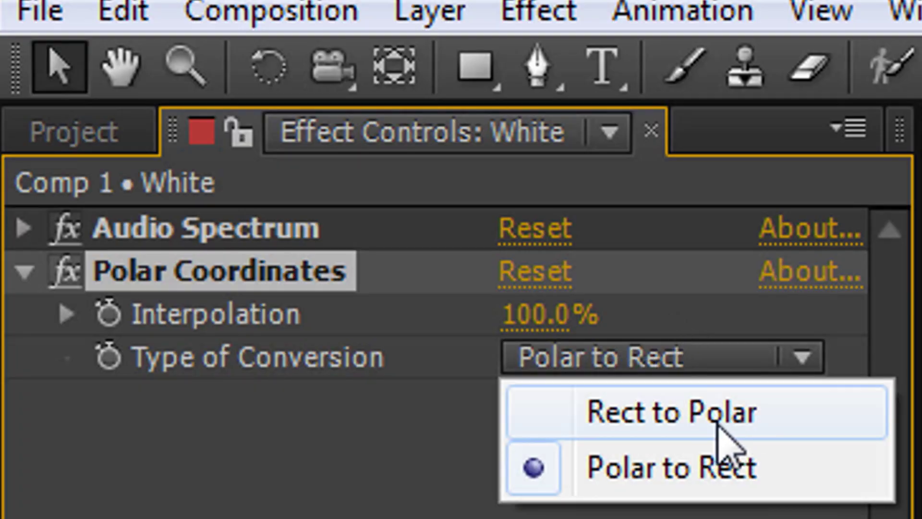
click(865, 422)
click(24, 273)
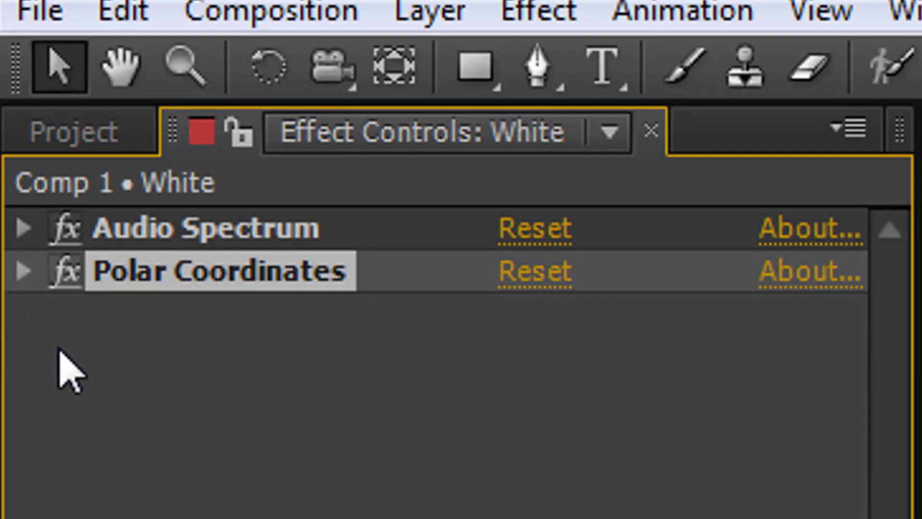
Step: Add the MP3 song to Comp 1 below the Circle layer
click(75, 139)
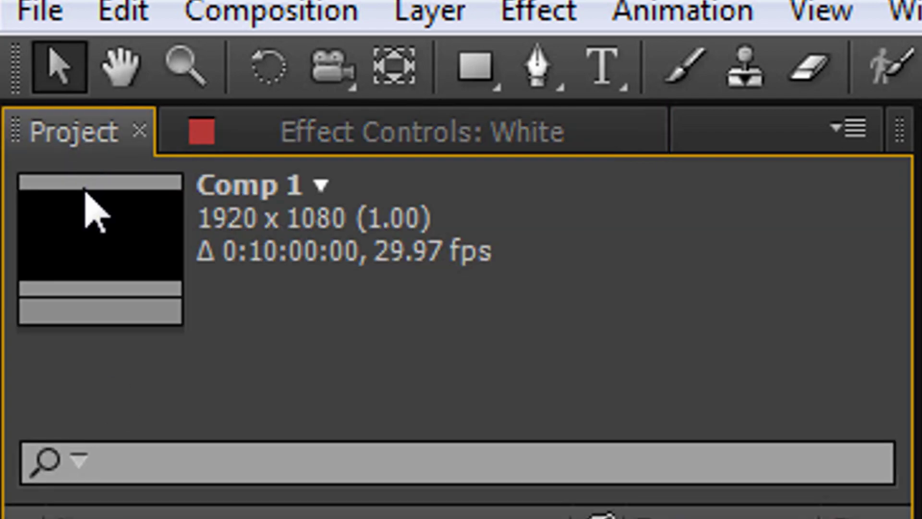
click(41, 173)
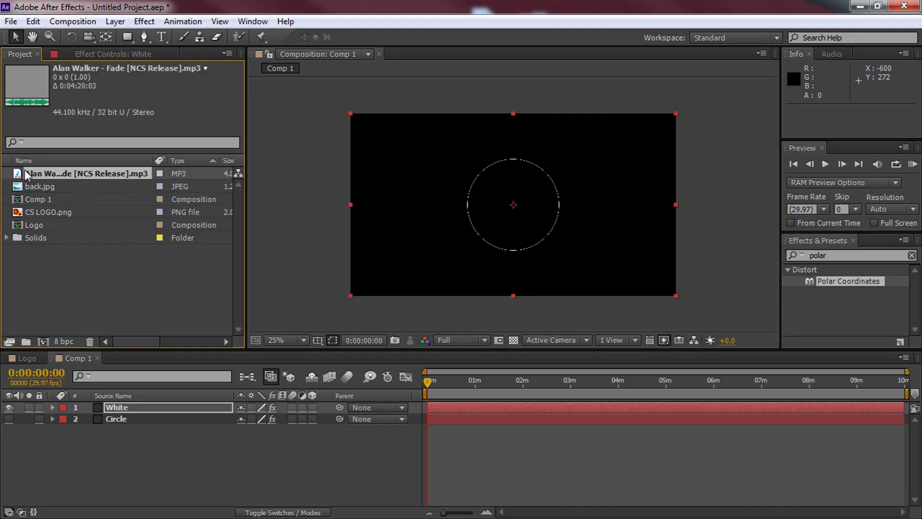
drag(26, 176, 110, 431)
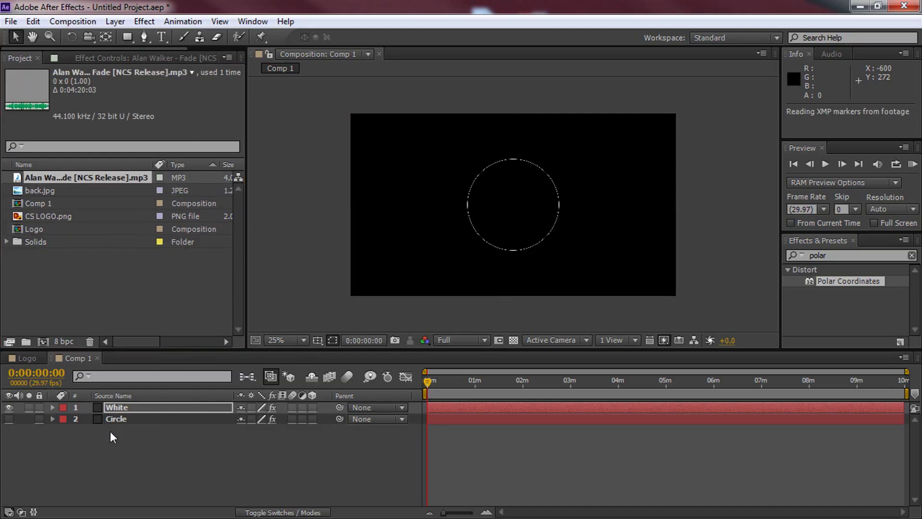
click(468, 377)
drag(471, 377, 406, 381)
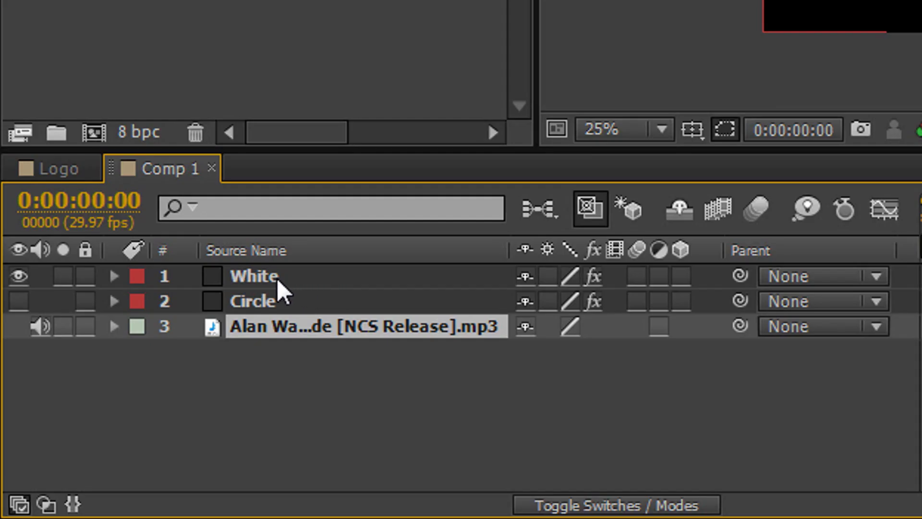
Step: Set the White layer's Audio Spectrum Audio Layer to the MP3 and scrub to preview
click(277, 278)
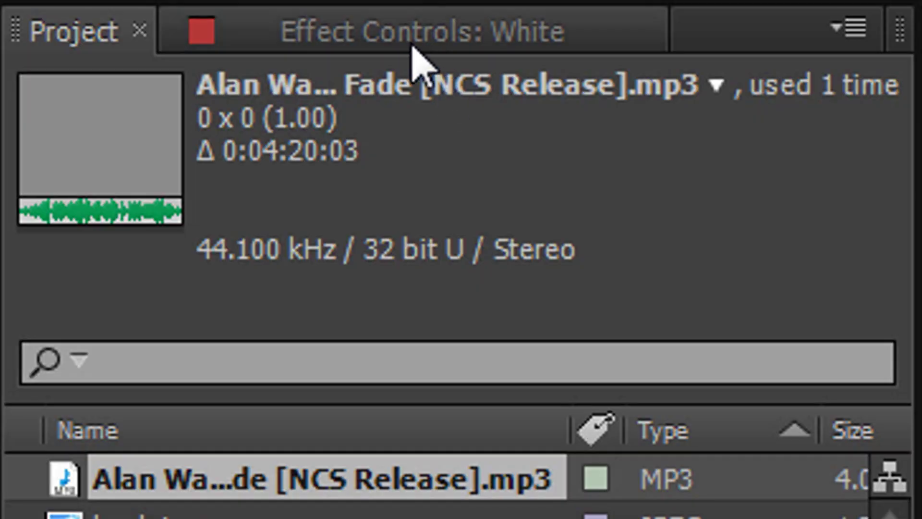
click(401, 44)
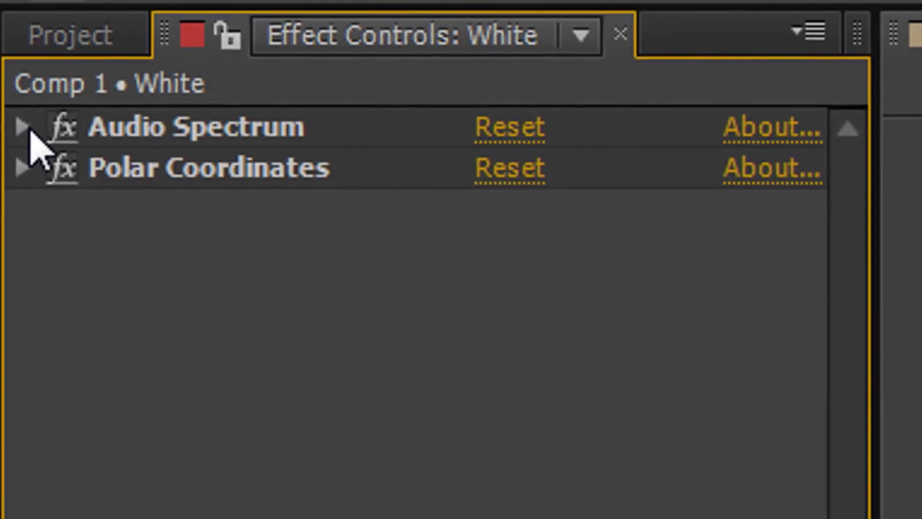
click(21, 126)
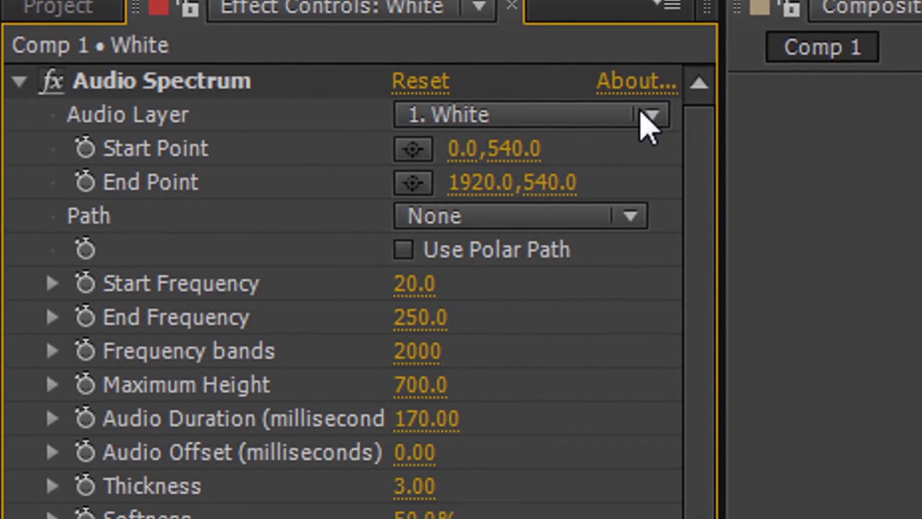
click(752, 152)
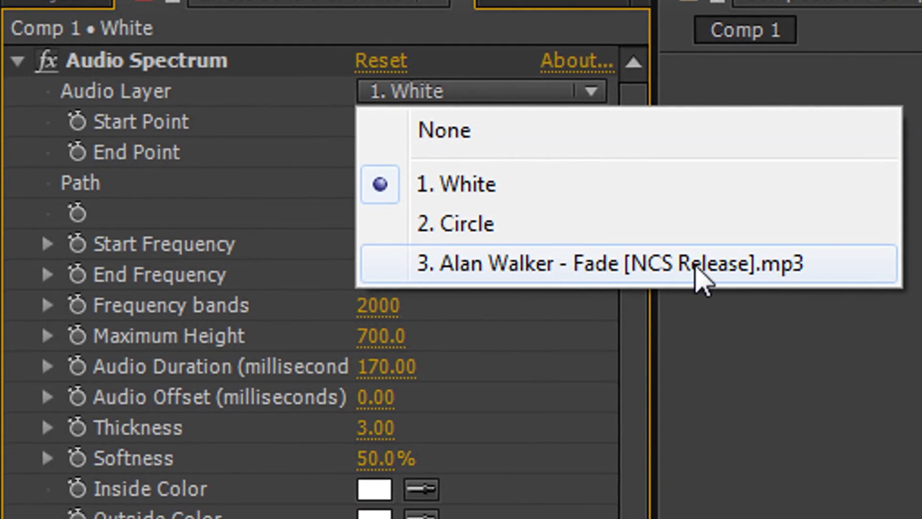
click(618, 270)
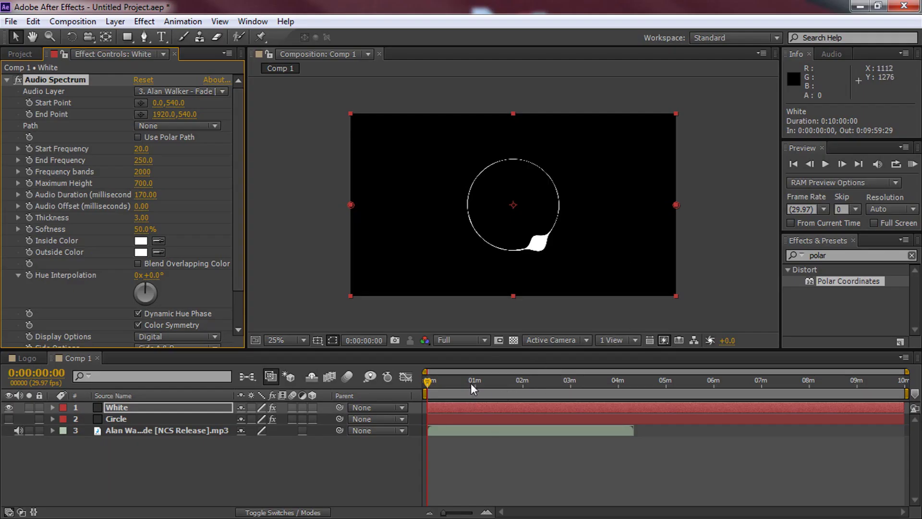
drag(470, 383, 428, 382)
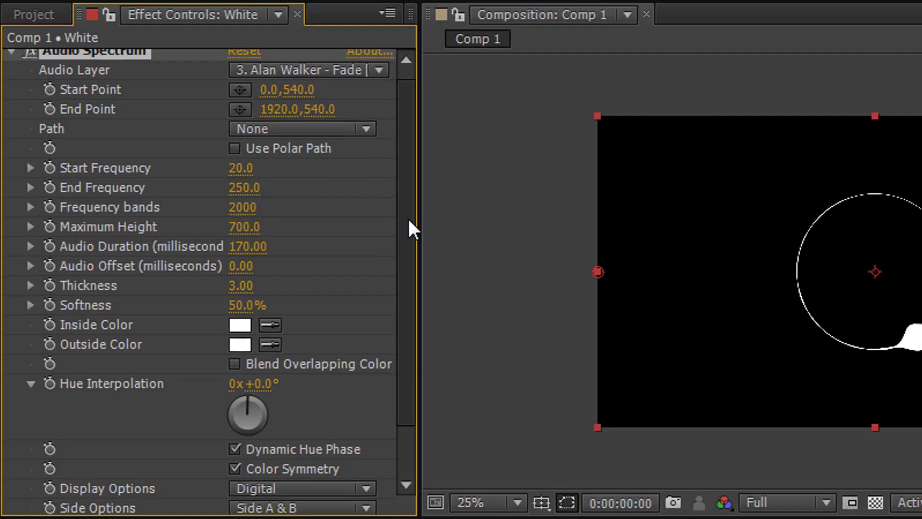
Step: Set the spectrum's Side Options to Side B and duplicate the White layer with Ctrl+C, Ctrl+V
scroll(236, 224, down, 3)
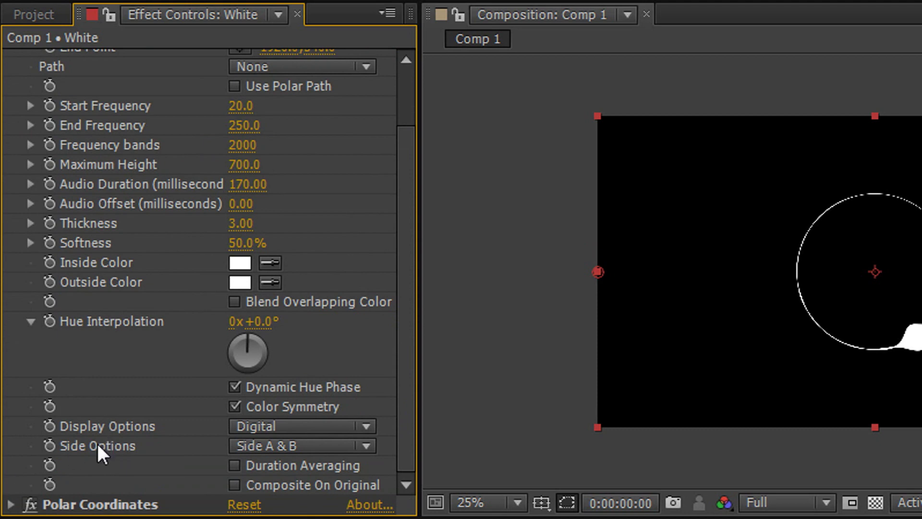
click(279, 446)
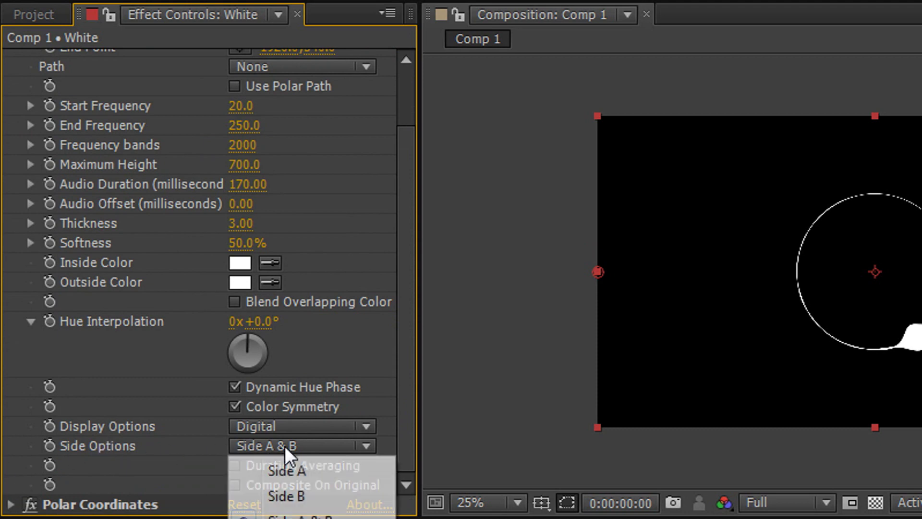
click(288, 496)
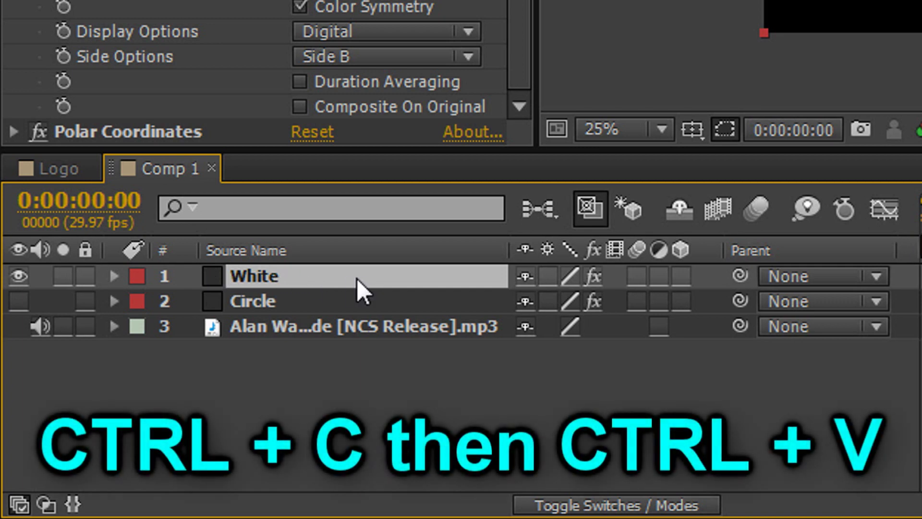
key(ctrl+c)
key(ctrl+v)
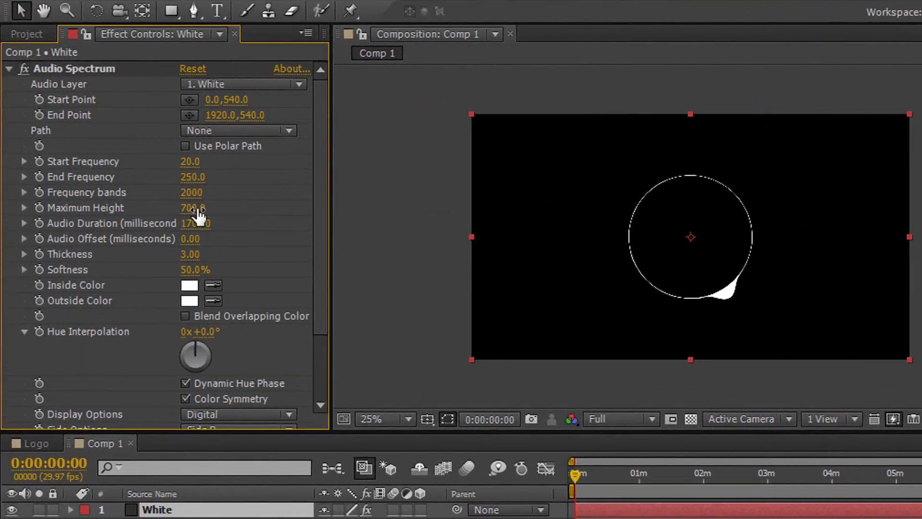
Step: Give this White spectrum Maximum Height 750, Audio Duration 160 and a bright red inside colour
click(192, 208)
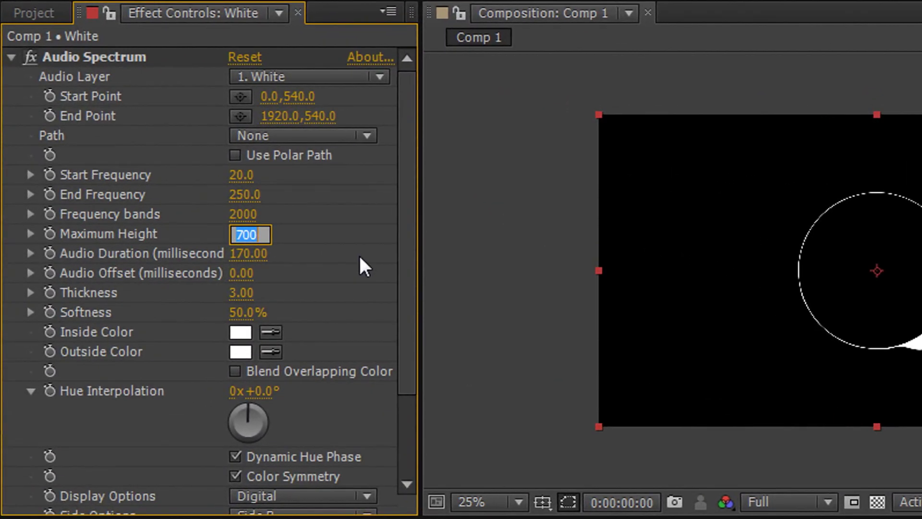
text(750)
key(Return)
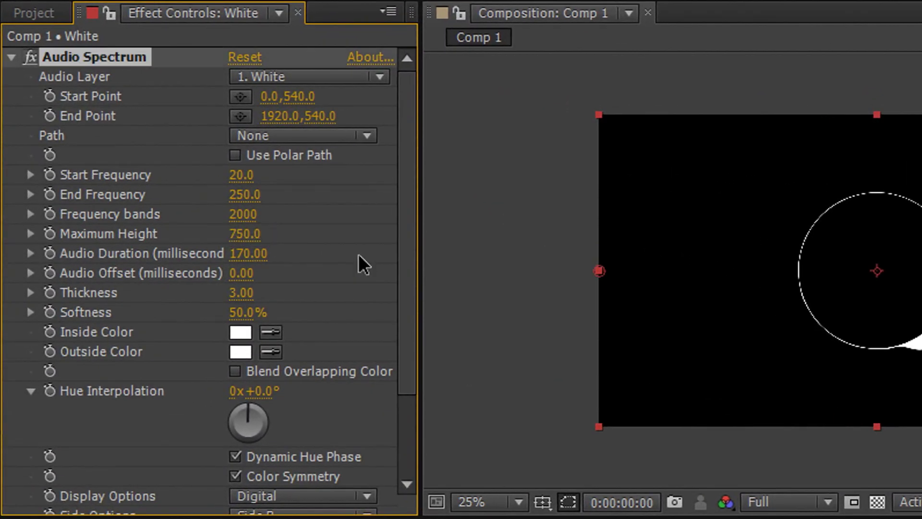
click(260, 253)
text(160)
key(Return)
click(245, 331)
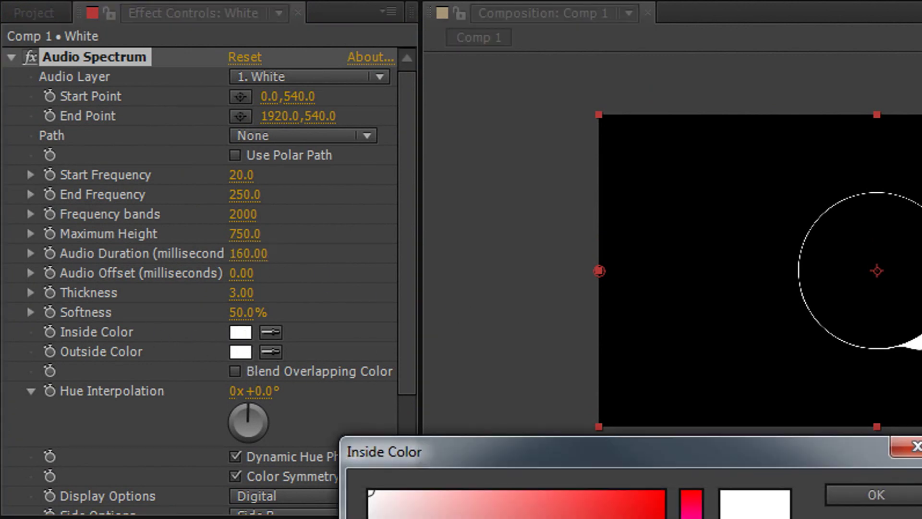
drag(601, 514, 662, 494)
click(855, 494)
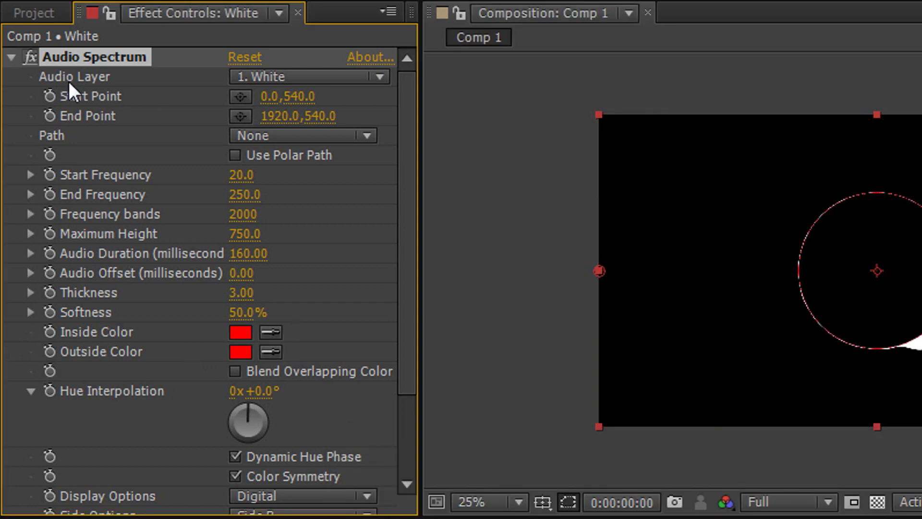
Step: Drive it from the Alan Walker - Fade track, raise height to 1290, then duplicate the layer
click(338, 76)
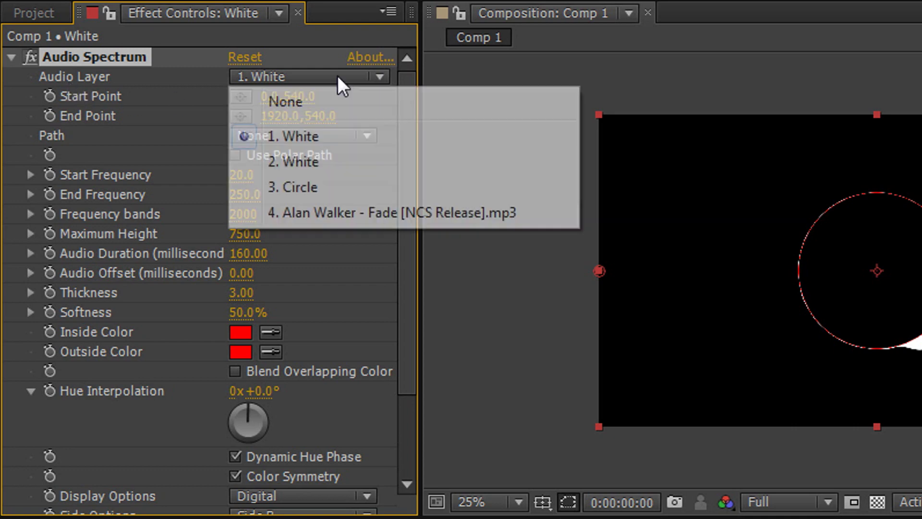
click(326, 212)
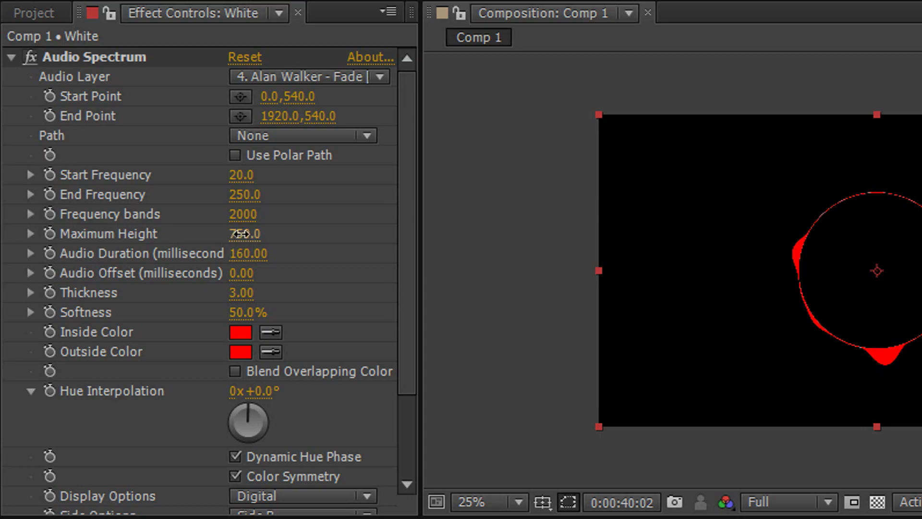
drag(240, 243, 284, 237)
drag(298, 273, 299, 306)
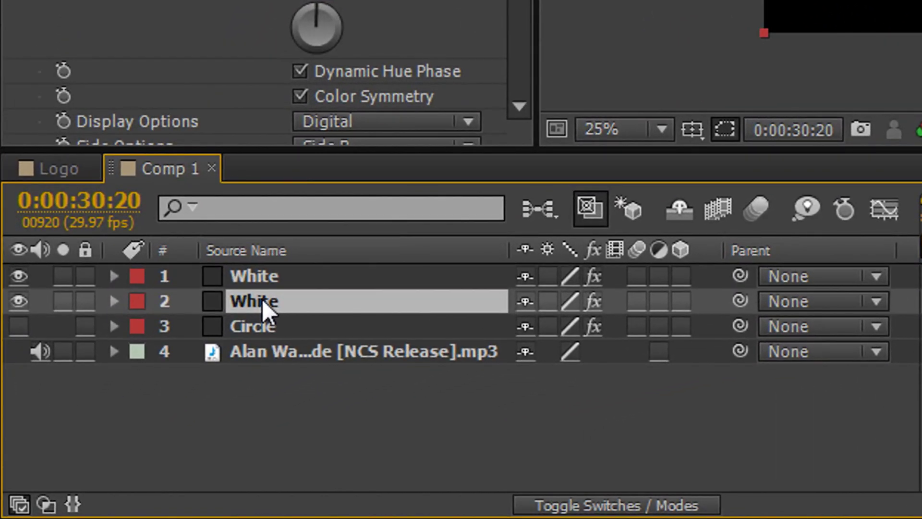
key(ctrl+d)
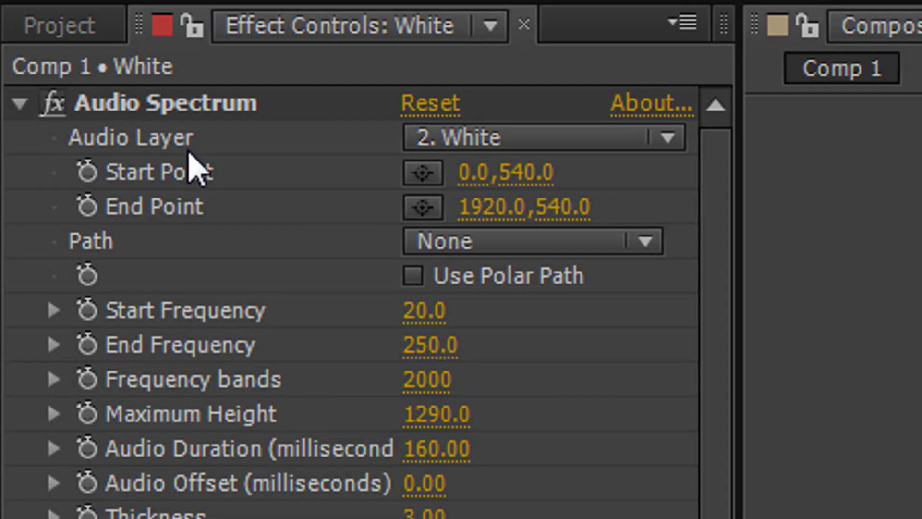
Step: Drive the third spectrum from the Alan Walker track with Maximum Height 900 and Audio Duration 130
click(531, 144)
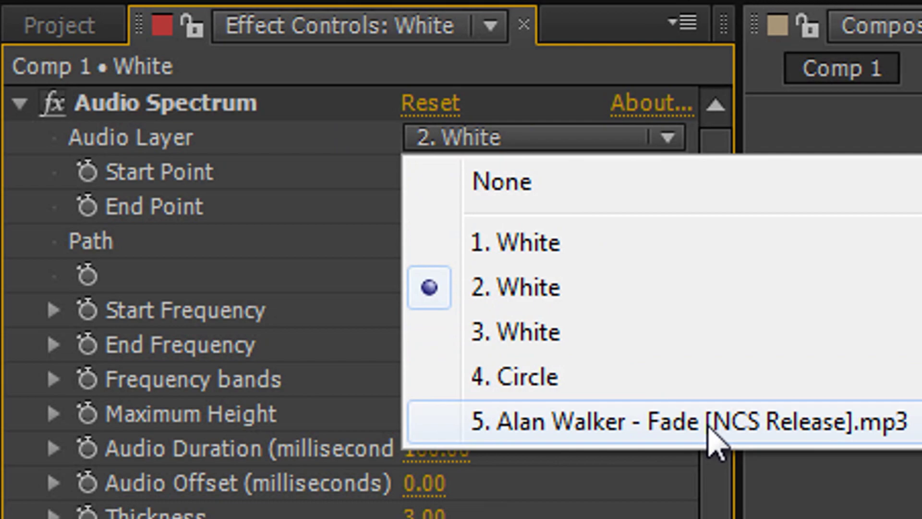
click(709, 430)
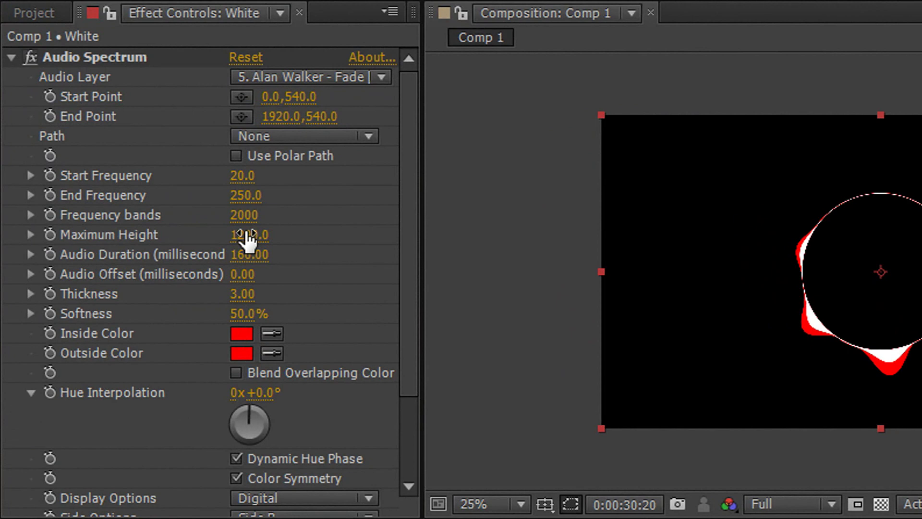
click(249, 236)
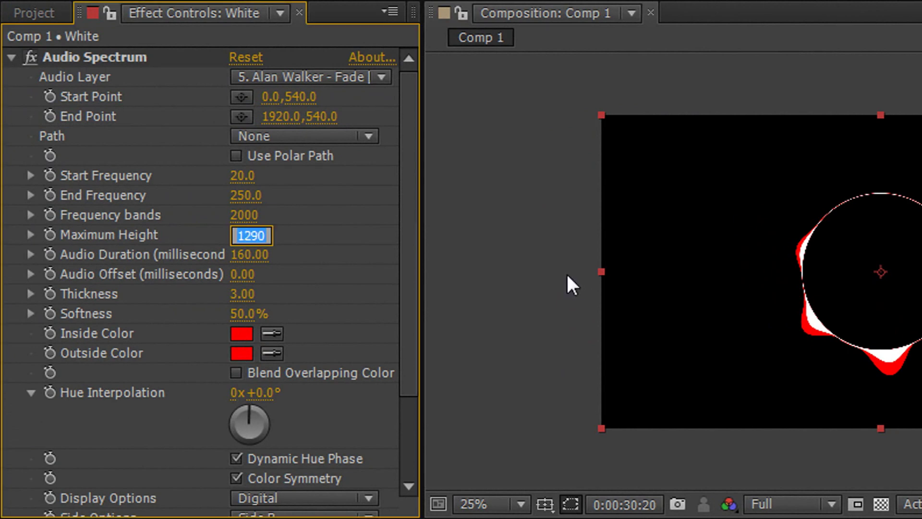
text(900)
key(Return)
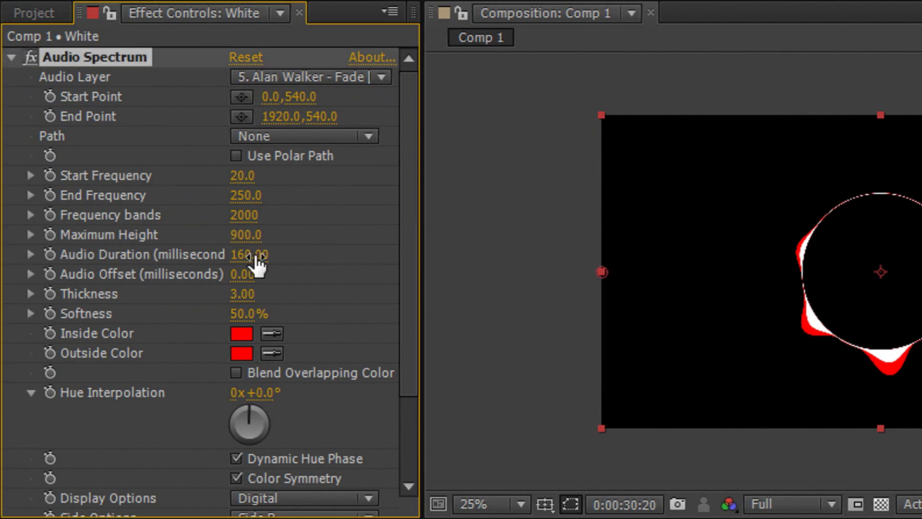
click(253, 255)
text(130)
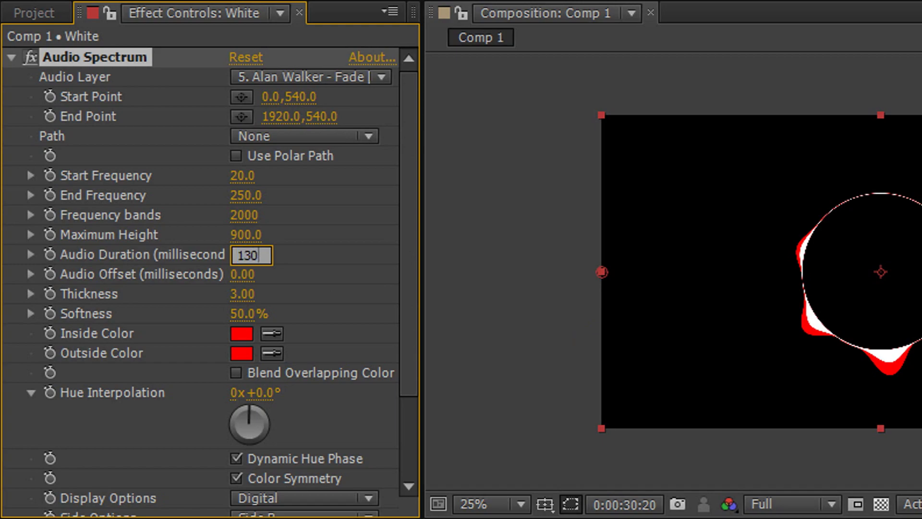
key(Return)
Step: Make the spectrum green inside and outside and raise its Maximum Height to 2370
click(239, 336)
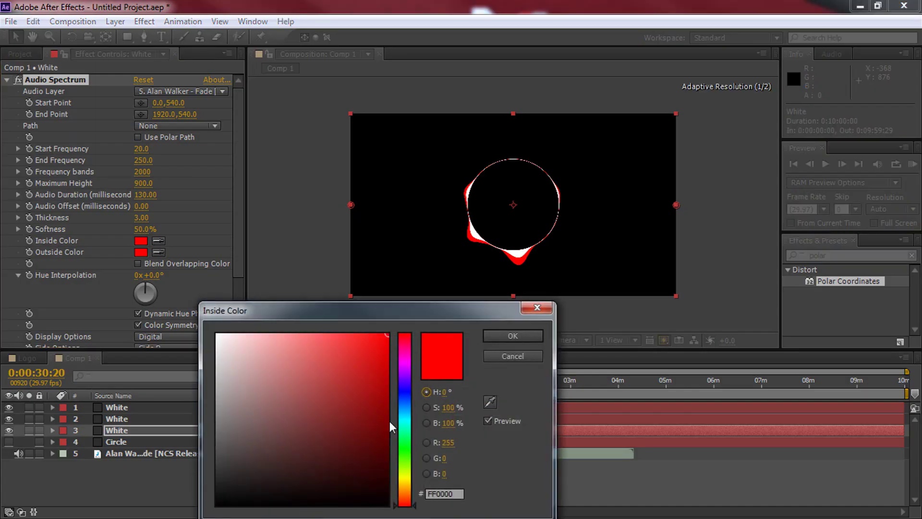
drag(405, 476, 407, 449)
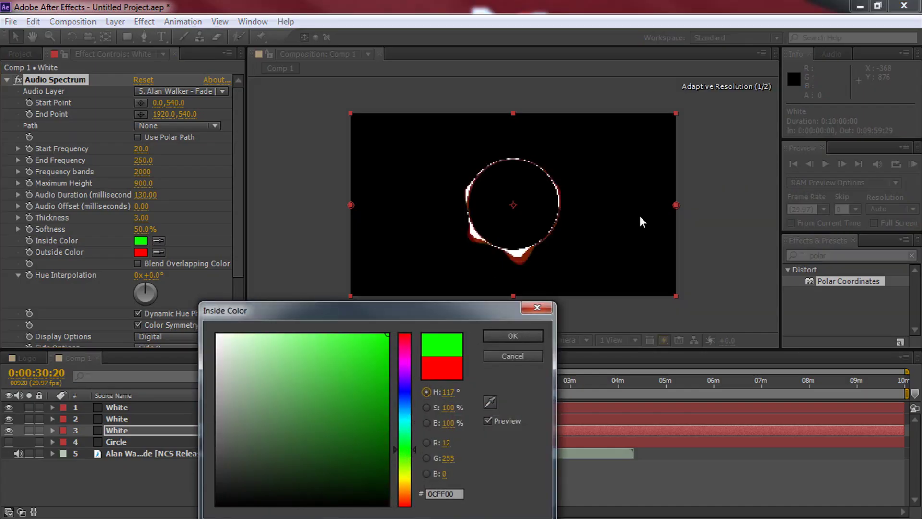
key(Return)
click(157, 252)
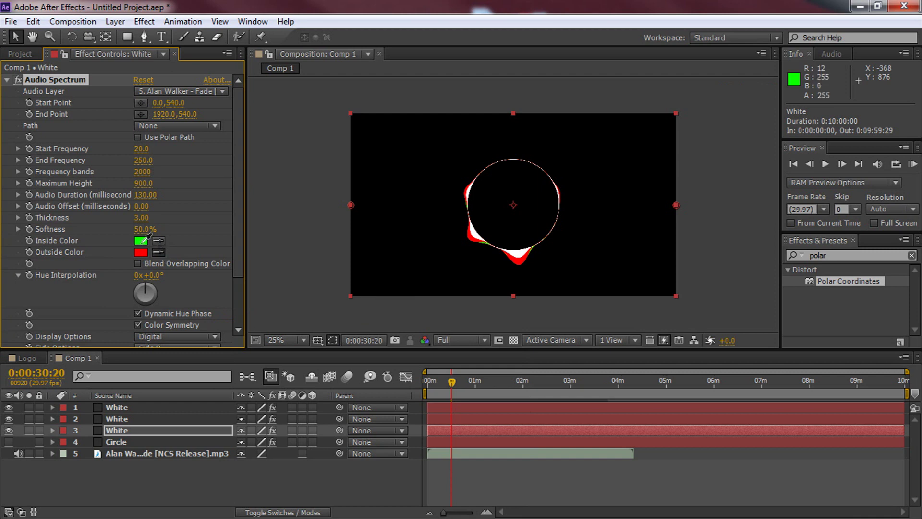
click(144, 239)
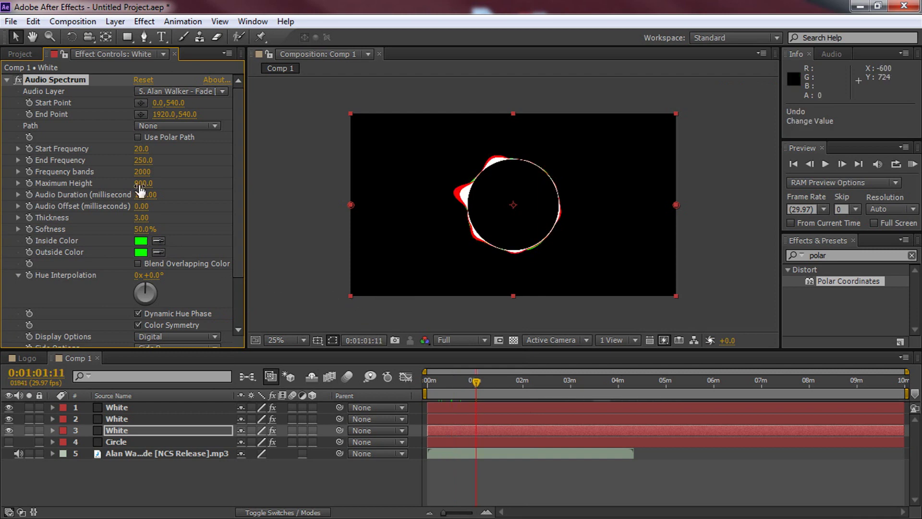
drag(143, 183, 202, 185)
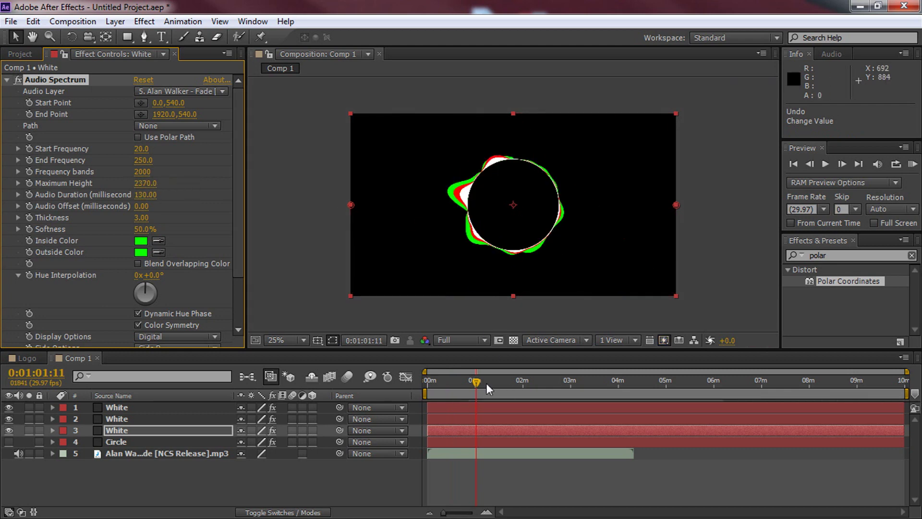
mouse_move(463, 379)
mouse_down()
mouse_move(494, 383)
mouse_move(478, 384)
mouse_up()
click(502, 250)
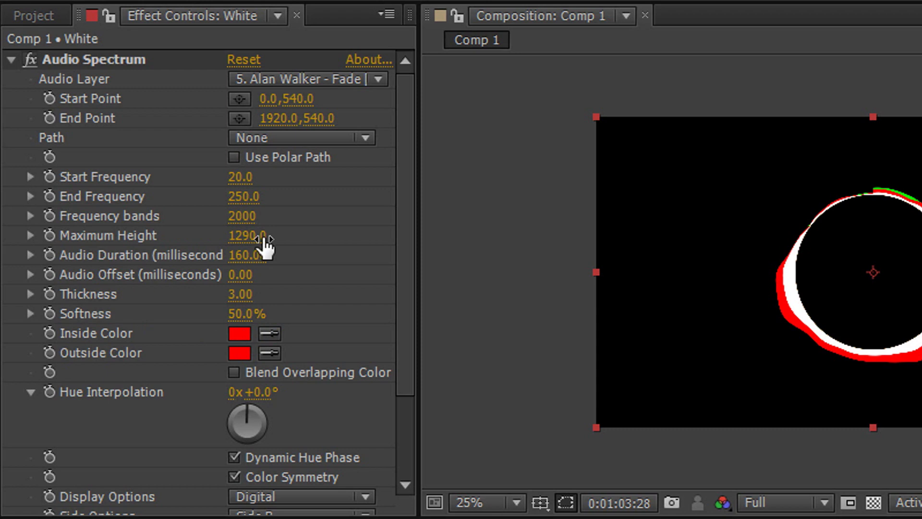
Step: Set the second White layer's Maximum Height to 750
click(245, 237)
text(750)
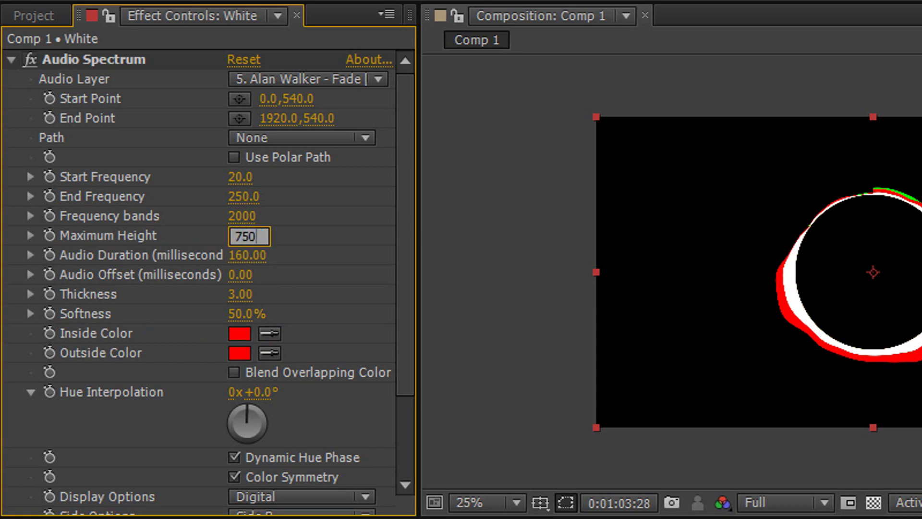
key(Return)
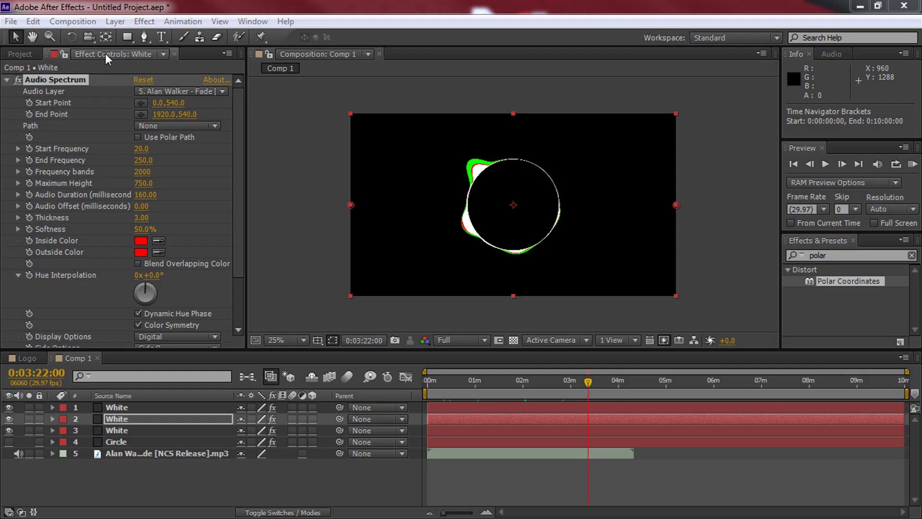
click(6, 82)
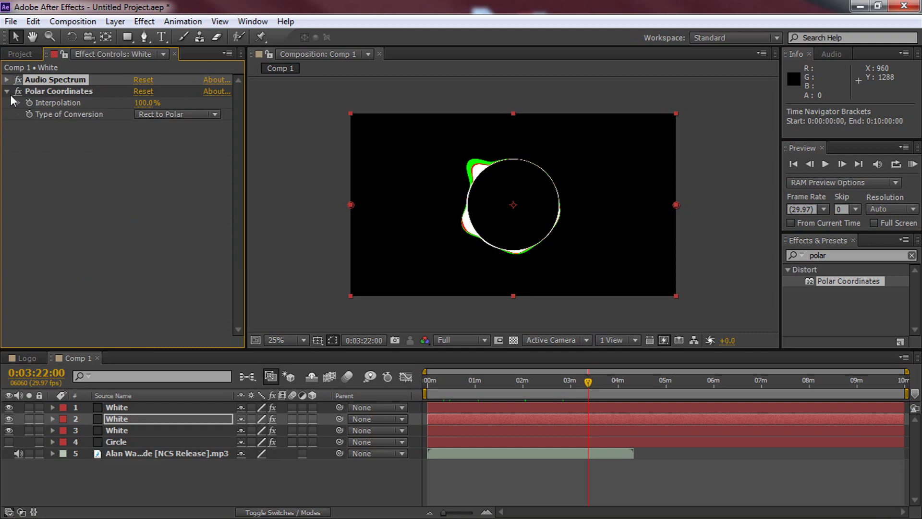
click(7, 91)
Step: Apply the Stylize > Glow effect to the top White layer
click(126, 411)
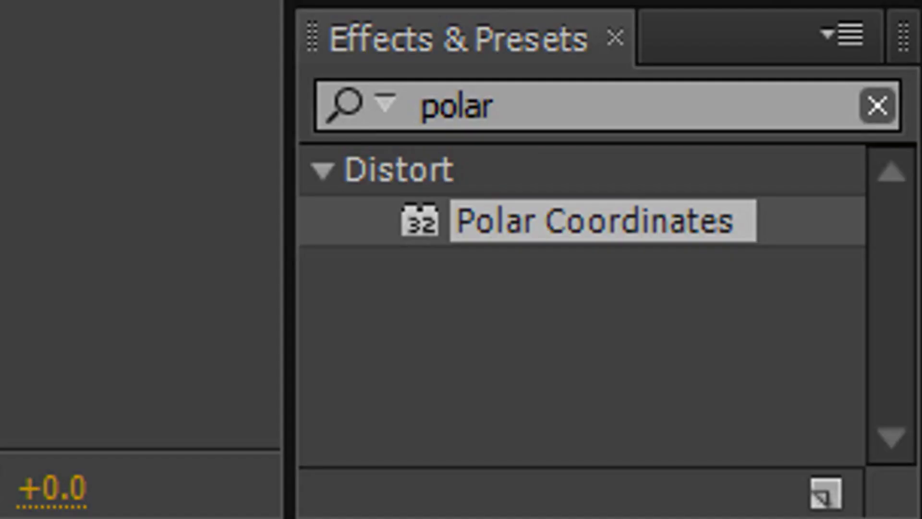
click(543, 103)
key(ctrl+a)
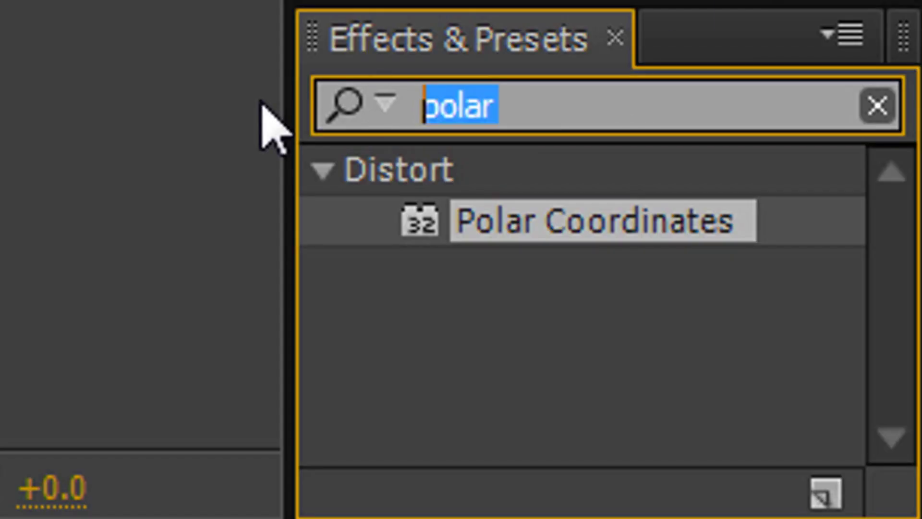
text(glow)
drag(908, 272, 674, 437)
click(497, 438)
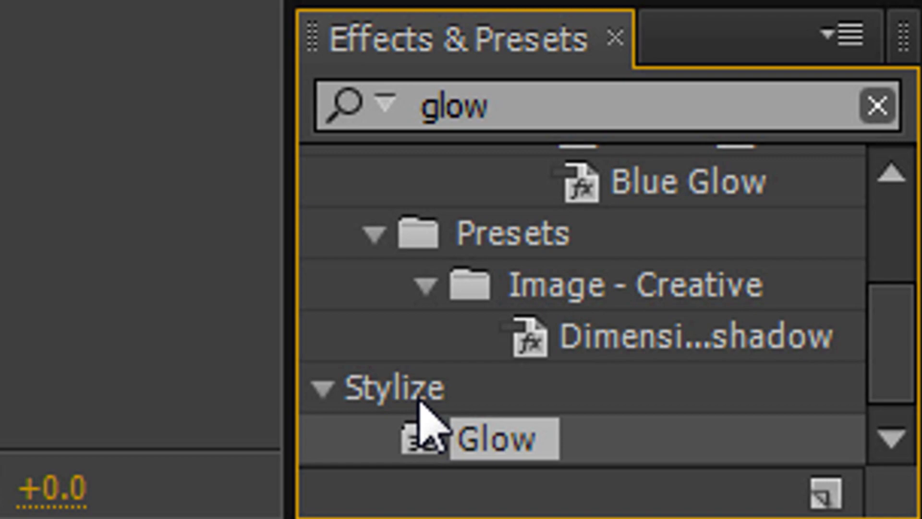
drag(501, 433, 551, 239)
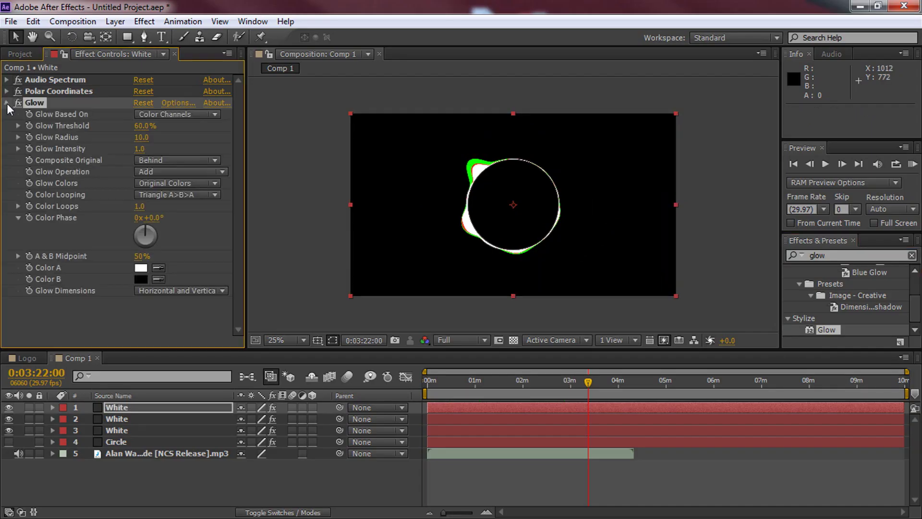
click(6, 103)
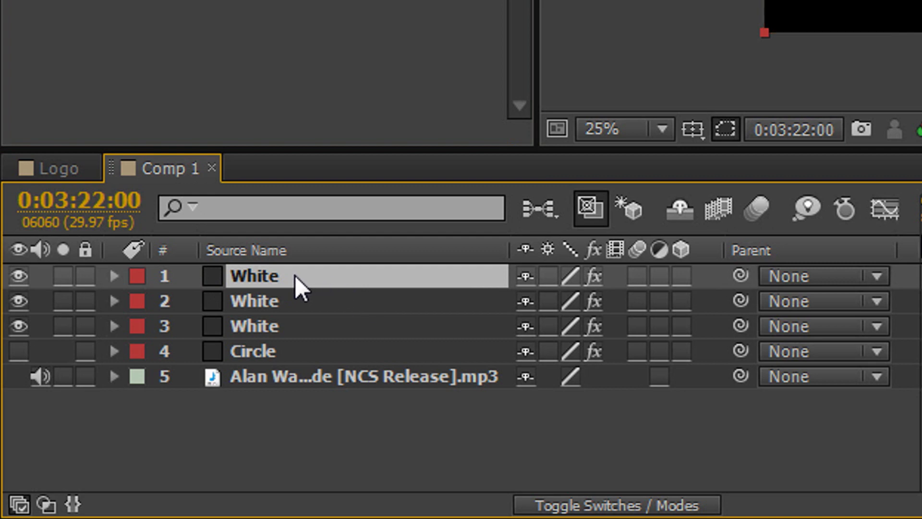
Step: Unhide Circle and pre-compose it with the three White layers as 'Audio Spectrum'
shift+click(293, 352)
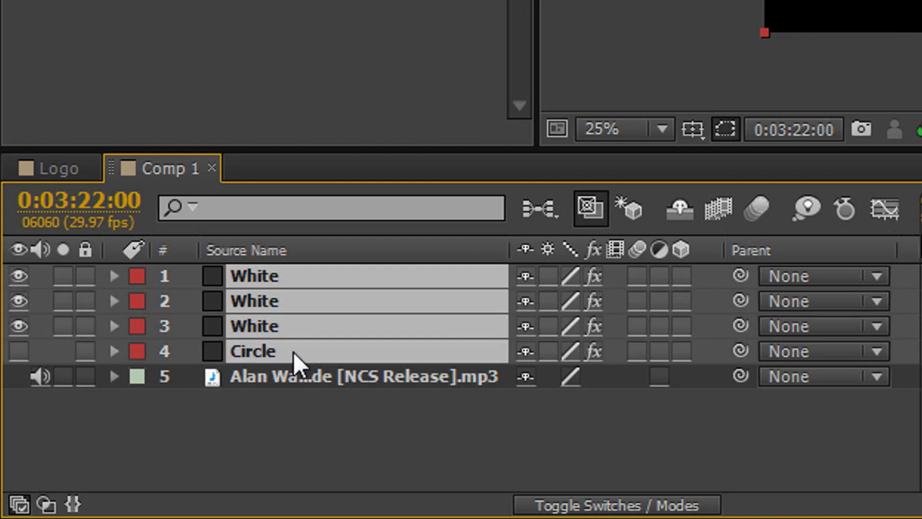
click(19, 348)
right_click(290, 296)
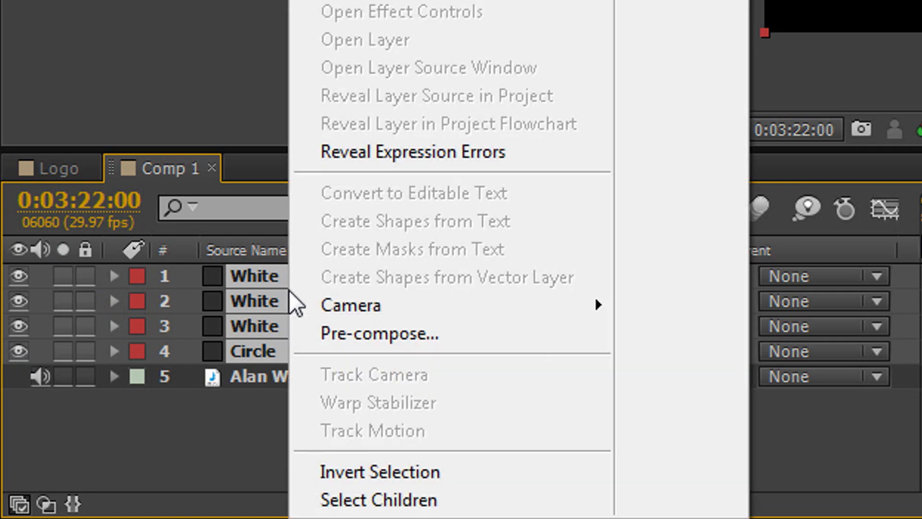
click(353, 335)
text(A)
key(BackSpace)
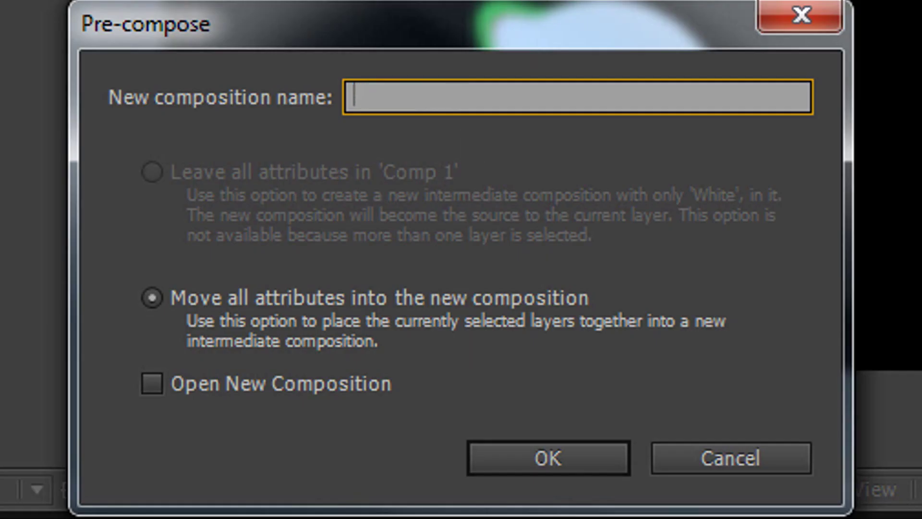
text(Audio Spectrum)
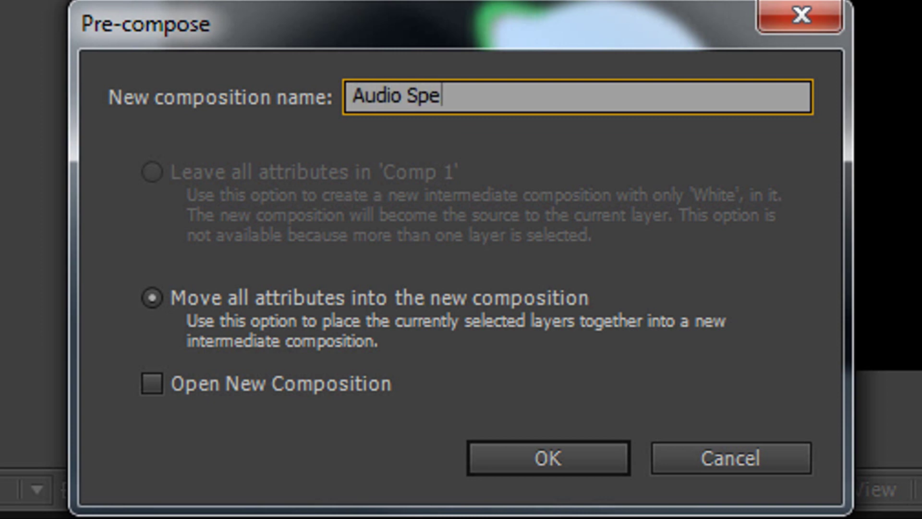
click(578, 470)
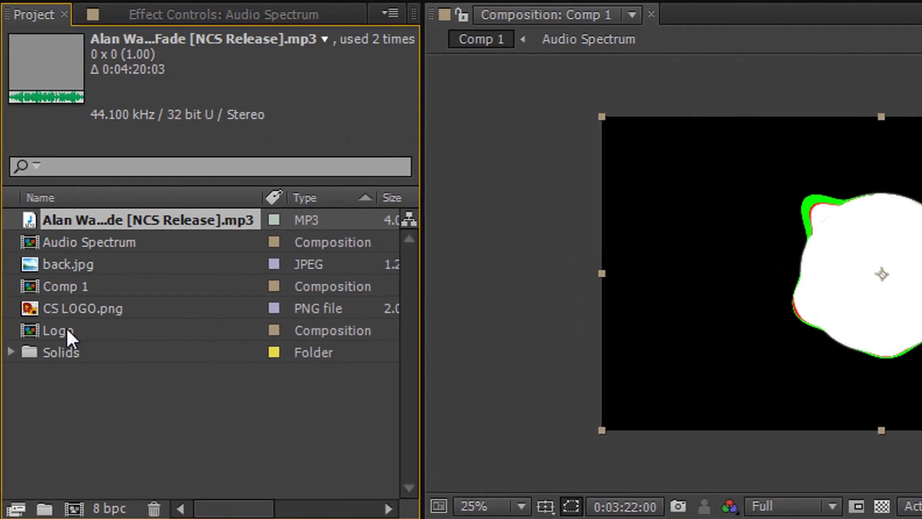
Step: Place the Logo comp at the top of Comp 1, scaled to about 53% inside the circle
click(56, 294)
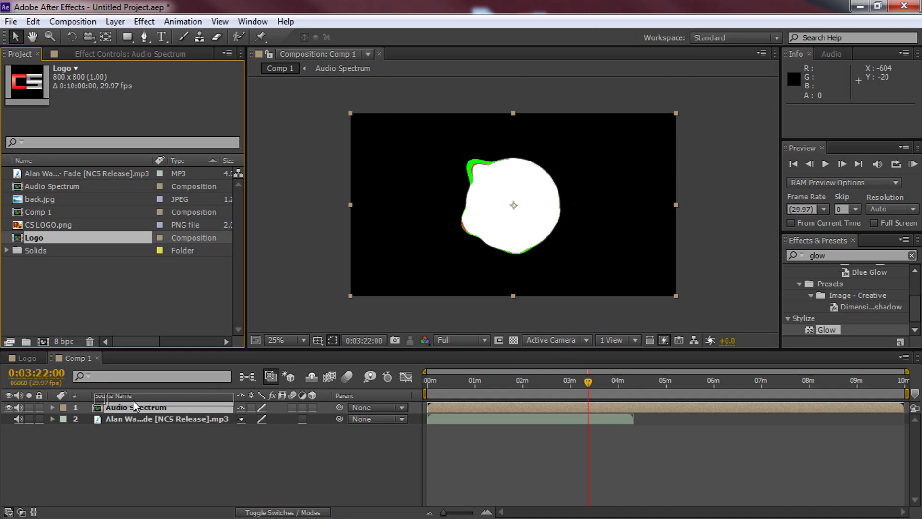
drag(133, 400, 125, 401)
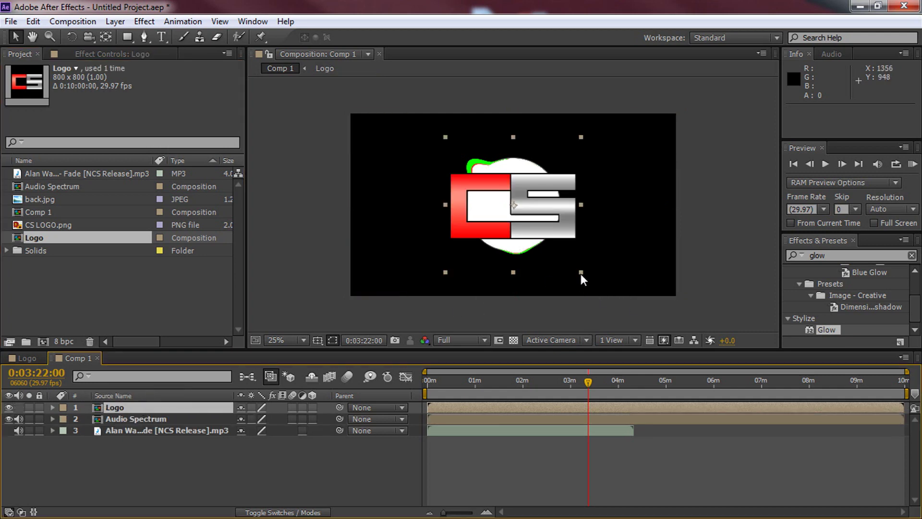
drag(581, 273, 549, 243)
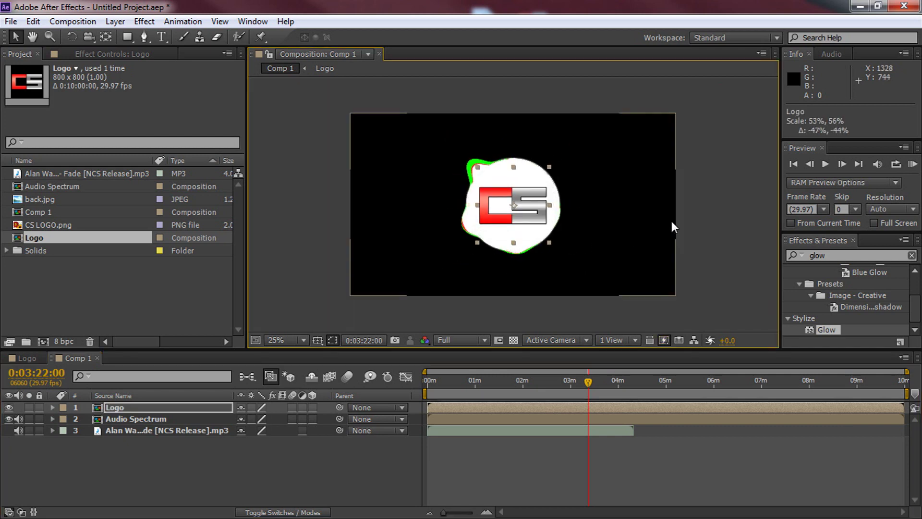
click(713, 212)
Step: Apply a Mirror effect to Audio Spectrum with Reflection Center X set to 960
key(ctrl+5)
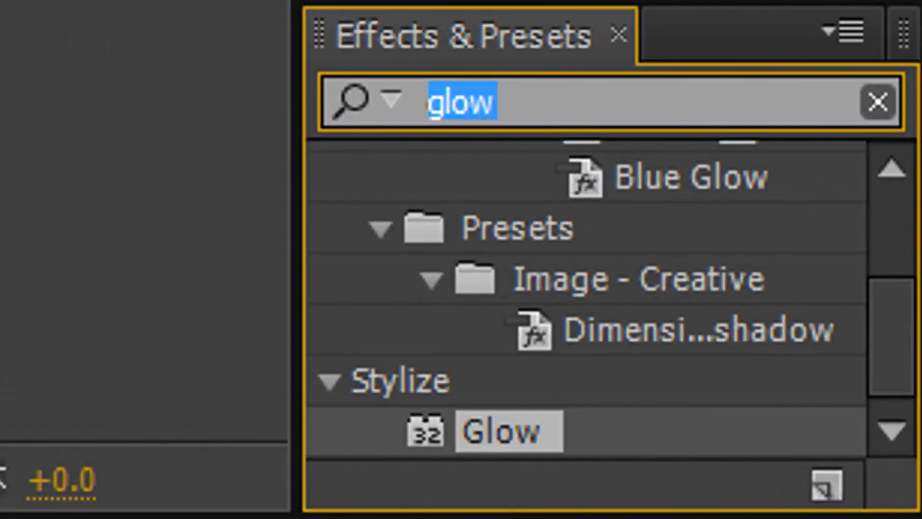
text(mirror)
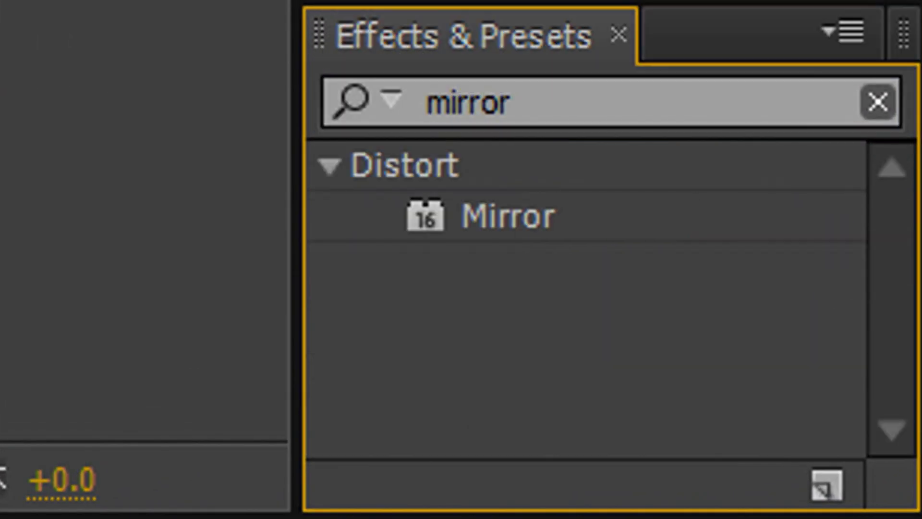
drag(829, 281, 126, 417)
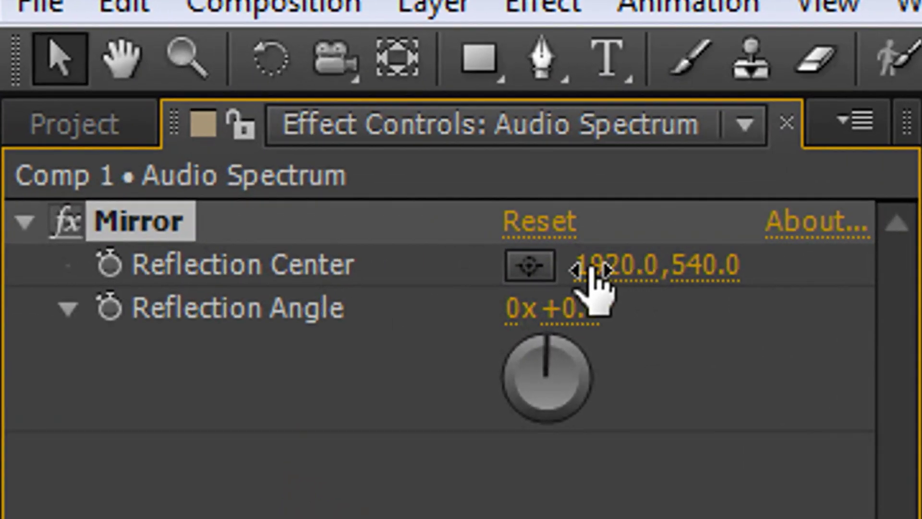
click(449, 212)
text(960)
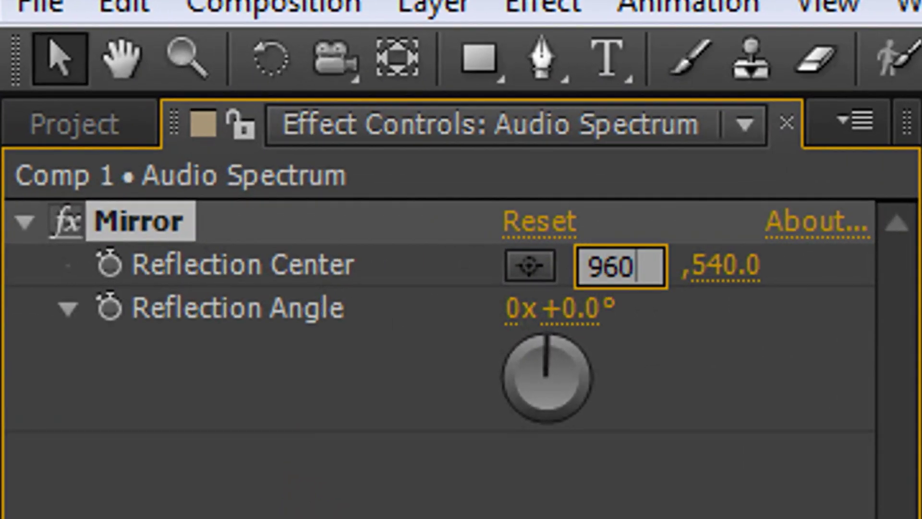
key(Return)
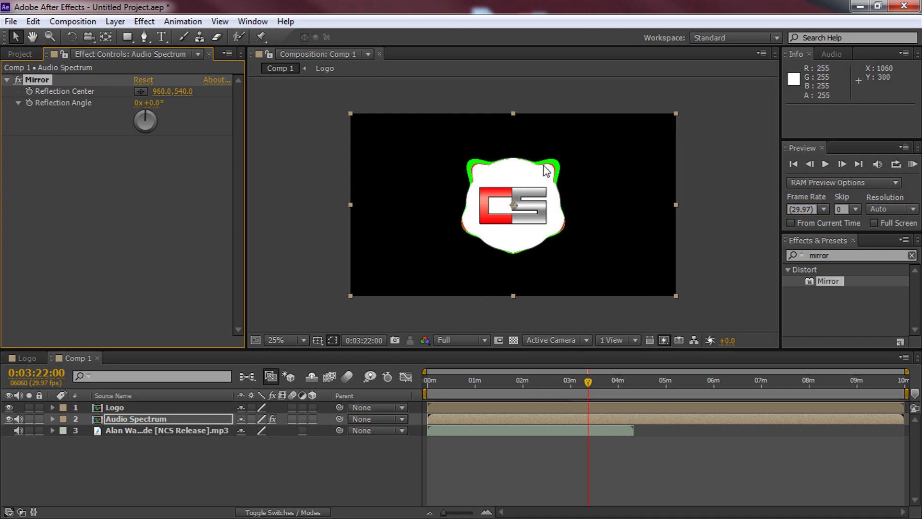
Step: Scrub the timeline to about one minute to check the mirrored spectrum
click(471, 381)
drag(491, 382, 561, 382)
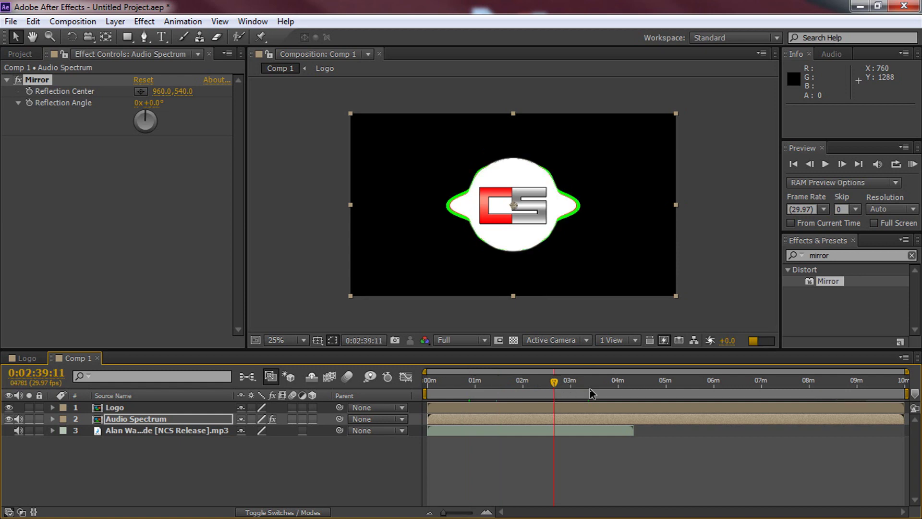
click(477, 383)
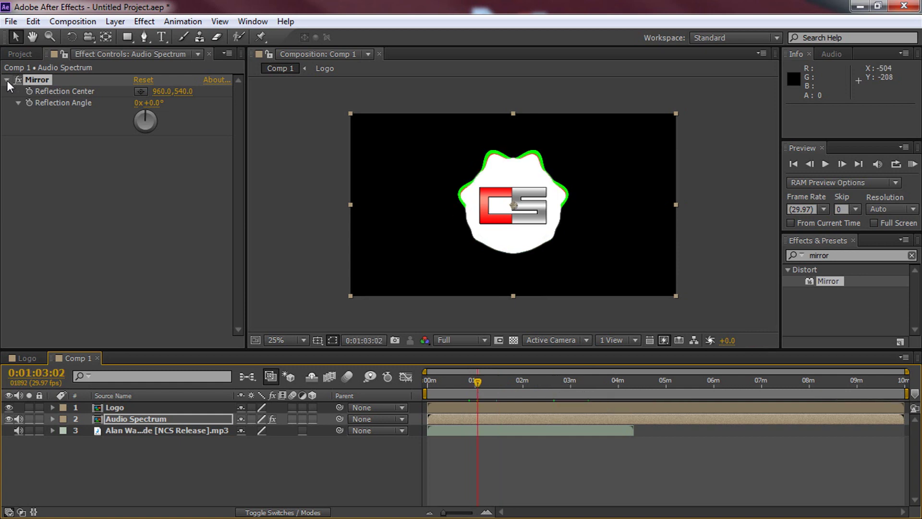
click(7, 79)
Step: Add back.jpg as the bottom layer of Comp 1 and fit it to the comp
click(19, 54)
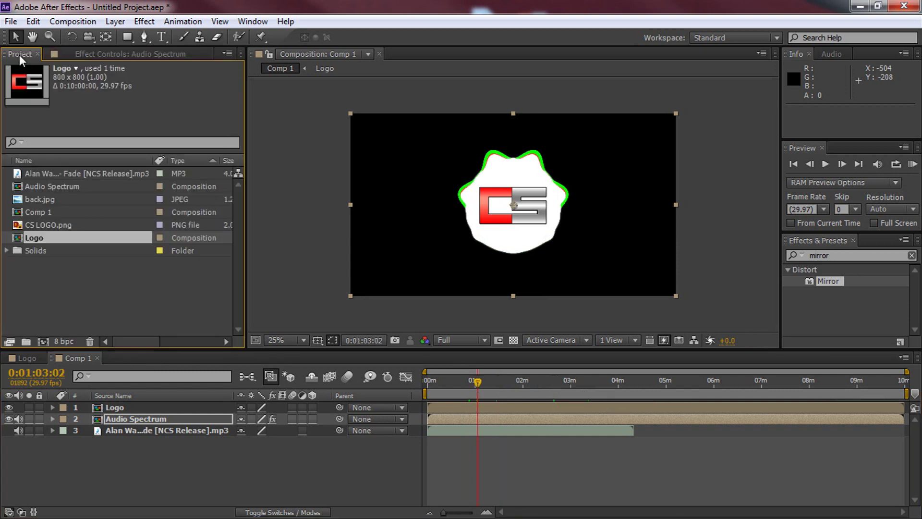
click(69, 197)
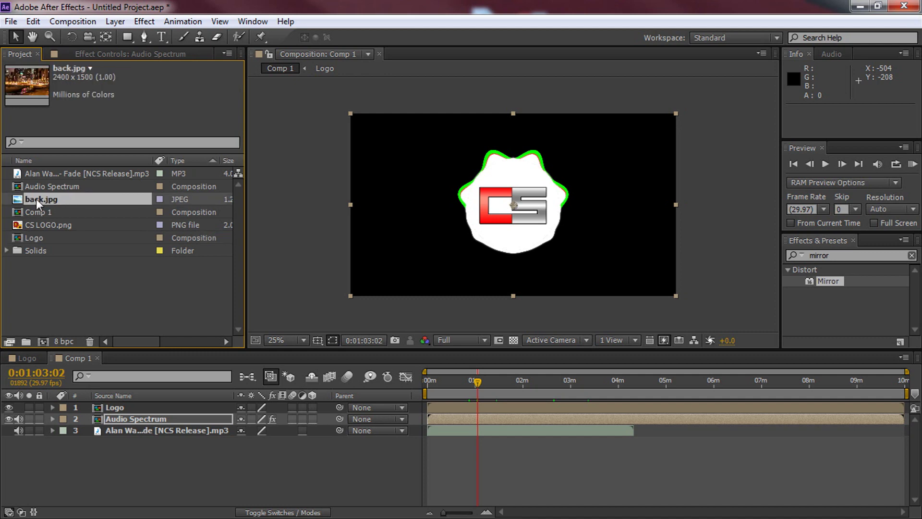
drag(36, 199, 83, 451)
right_click(651, 241)
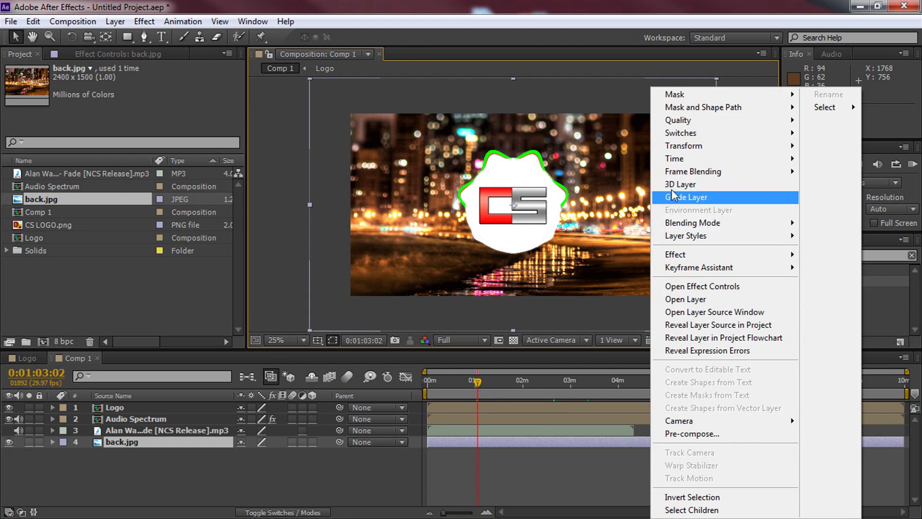
mouse_move(704, 155)
click(509, 312)
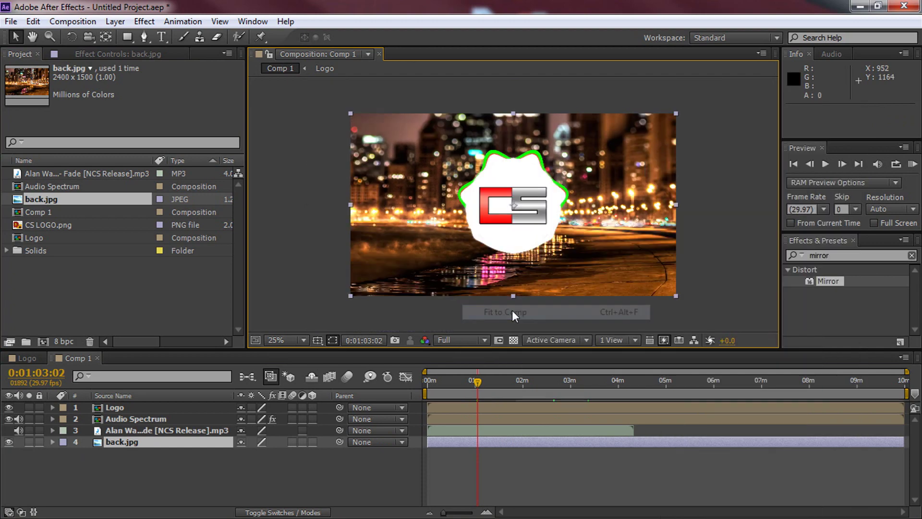
click(726, 248)
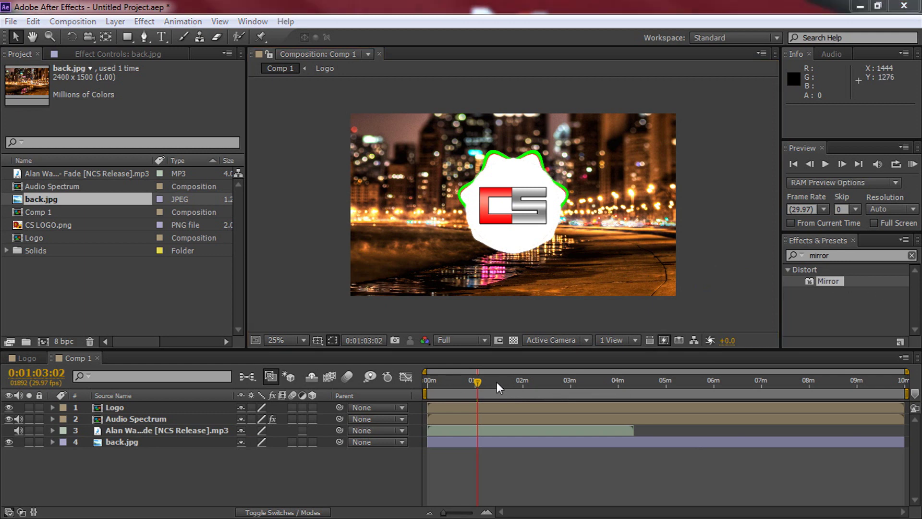
Step: End the work area at the song's finish and add Comp 1 to the Render Queue
mouse_move(907, 393)
mouse_down()
mouse_move(635, 403)
mouse_move(630, 383)
mouse_up()
click(632, 380)
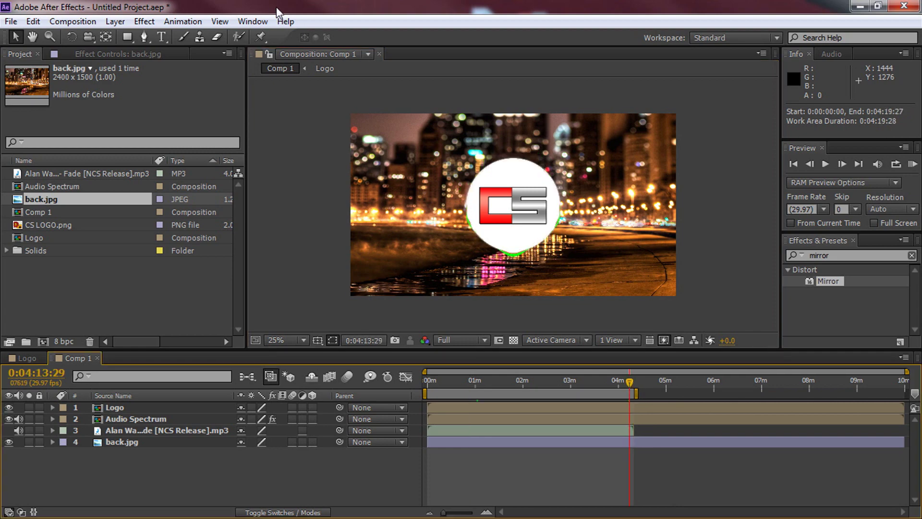
click(91, 23)
click(144, 126)
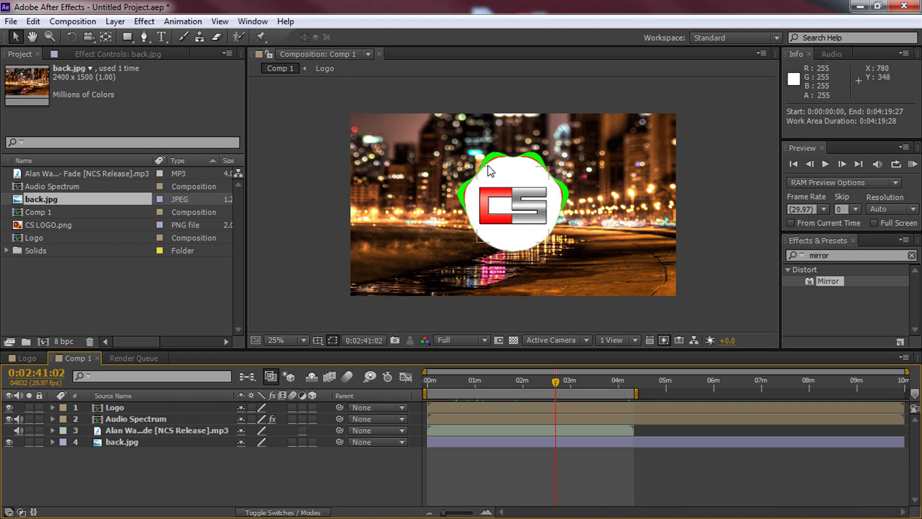
double_click(125, 419)
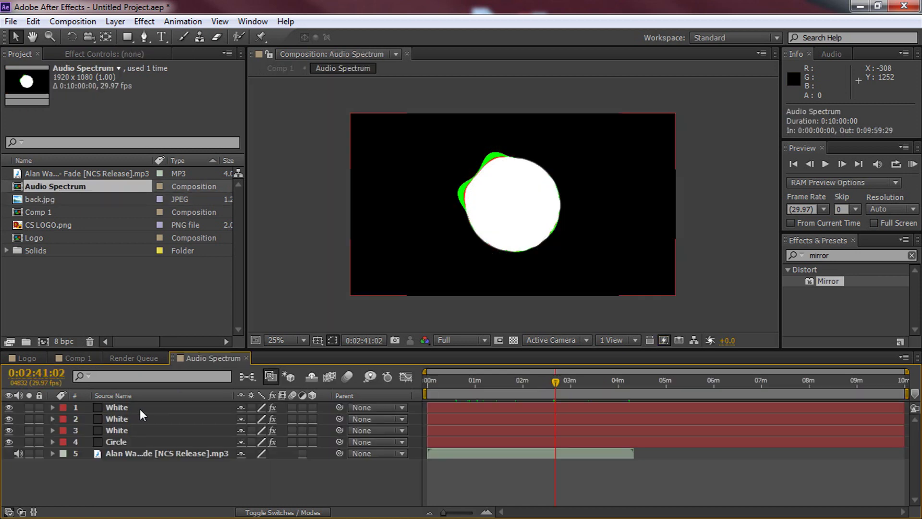
Step: Raise the red spectrum's Maximum Height to 1290 and the green spectrum's to 1610
click(139, 408)
click(132, 57)
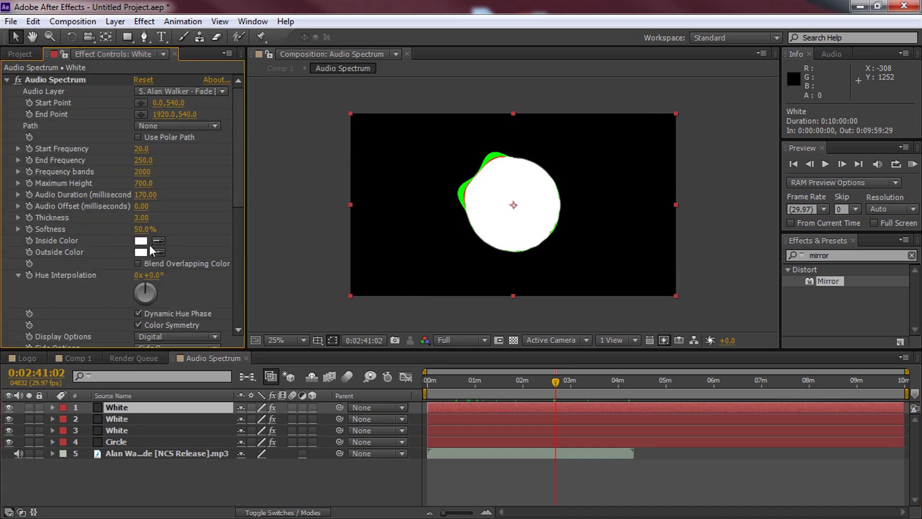
click(129, 418)
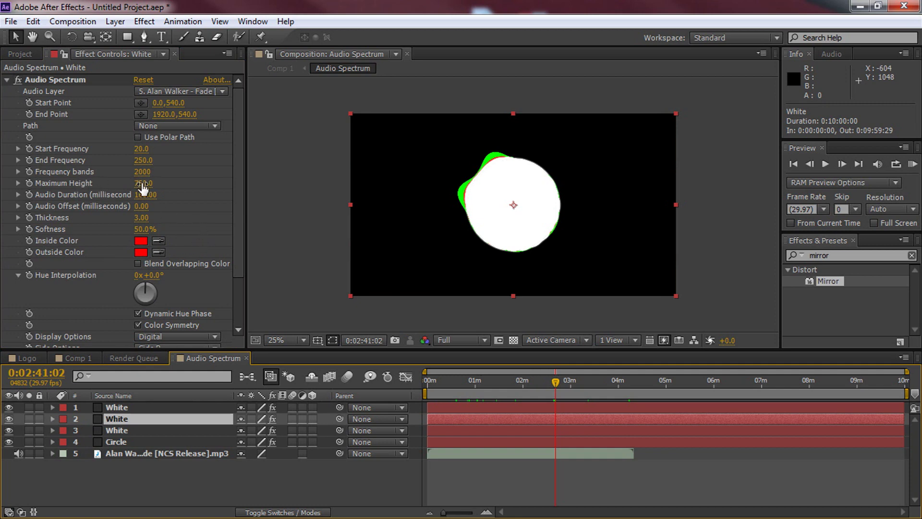
drag(140, 185, 161, 186)
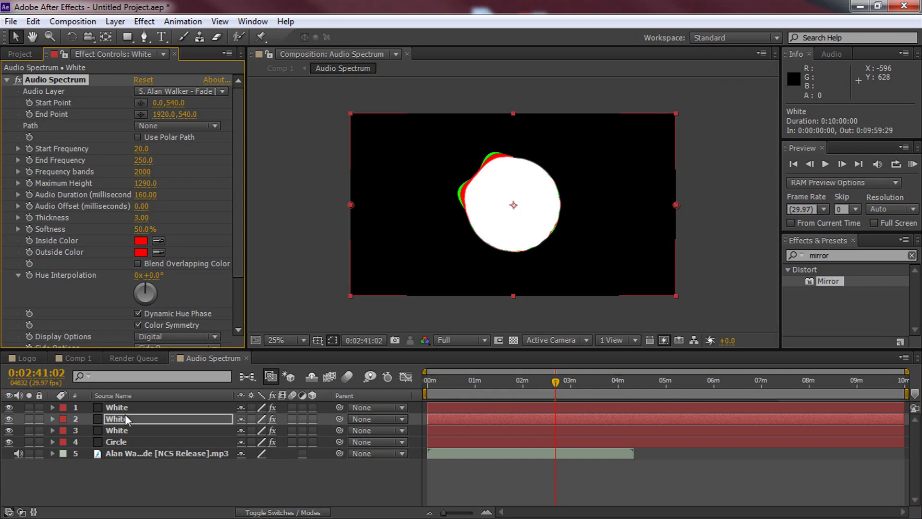
click(128, 430)
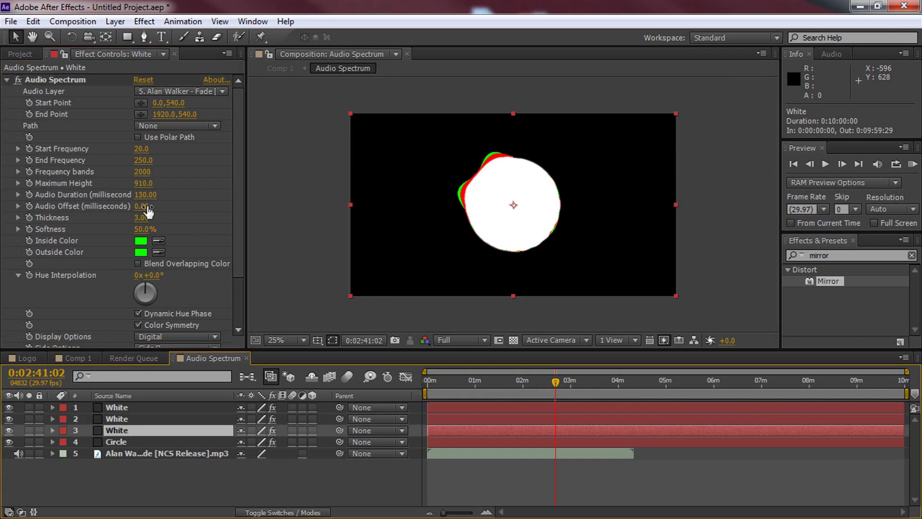
drag(142, 186, 170, 187)
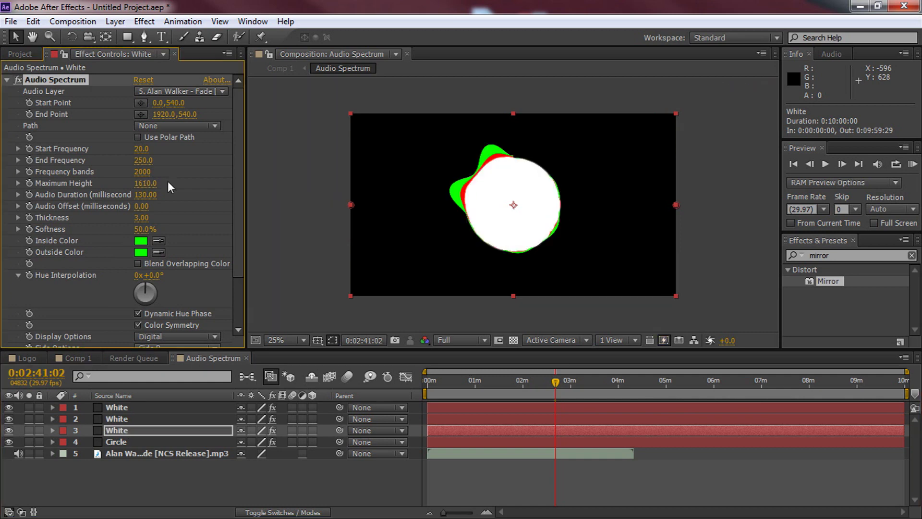
click(116, 418)
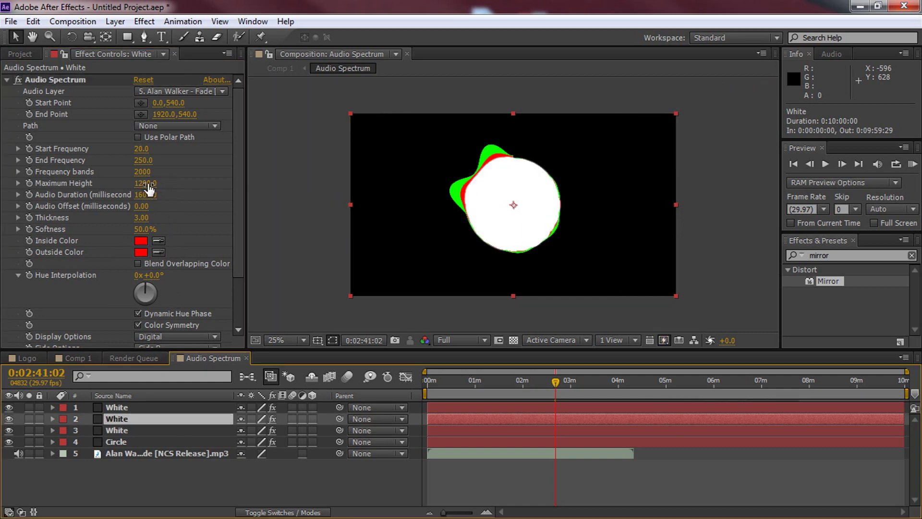